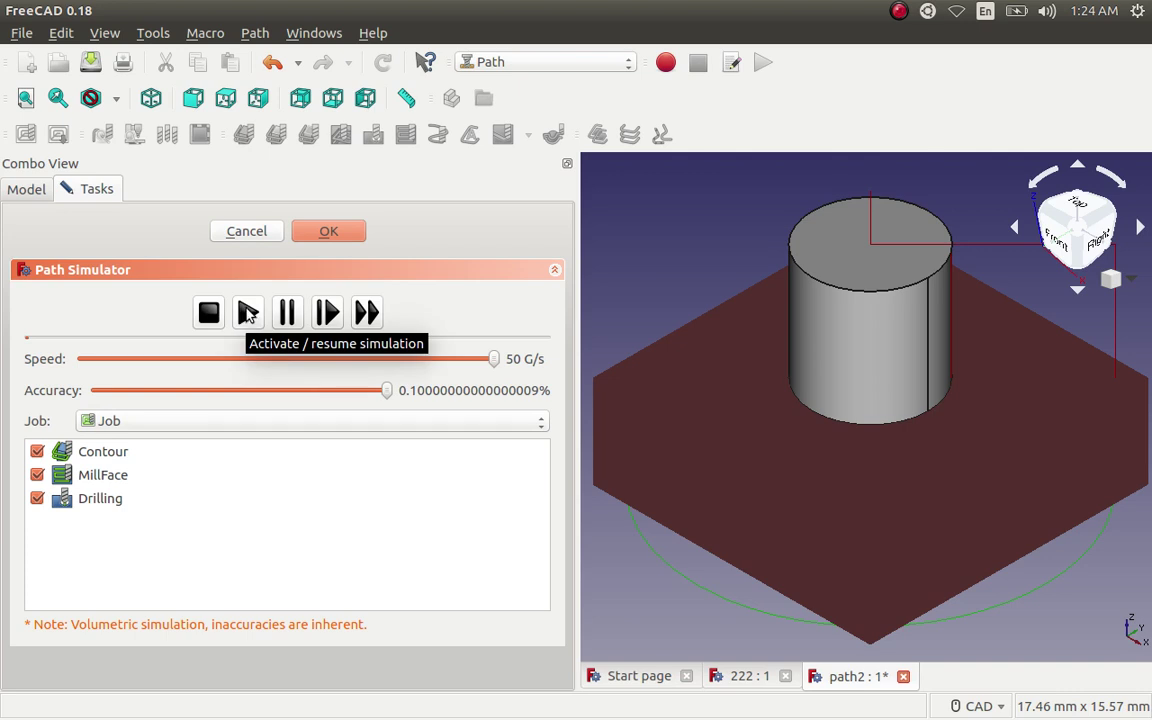
Run the path simulation of the job's Contour, MillFace and Drilling operations and accept the result.
click(248, 313)
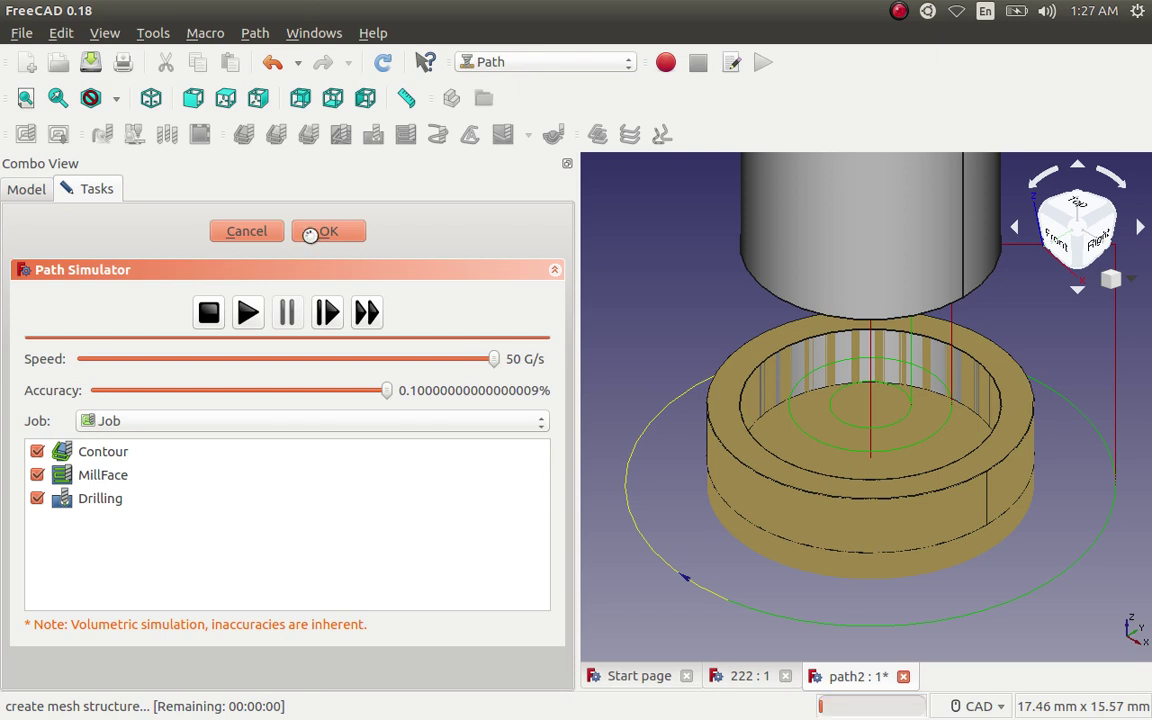
click(313, 240)
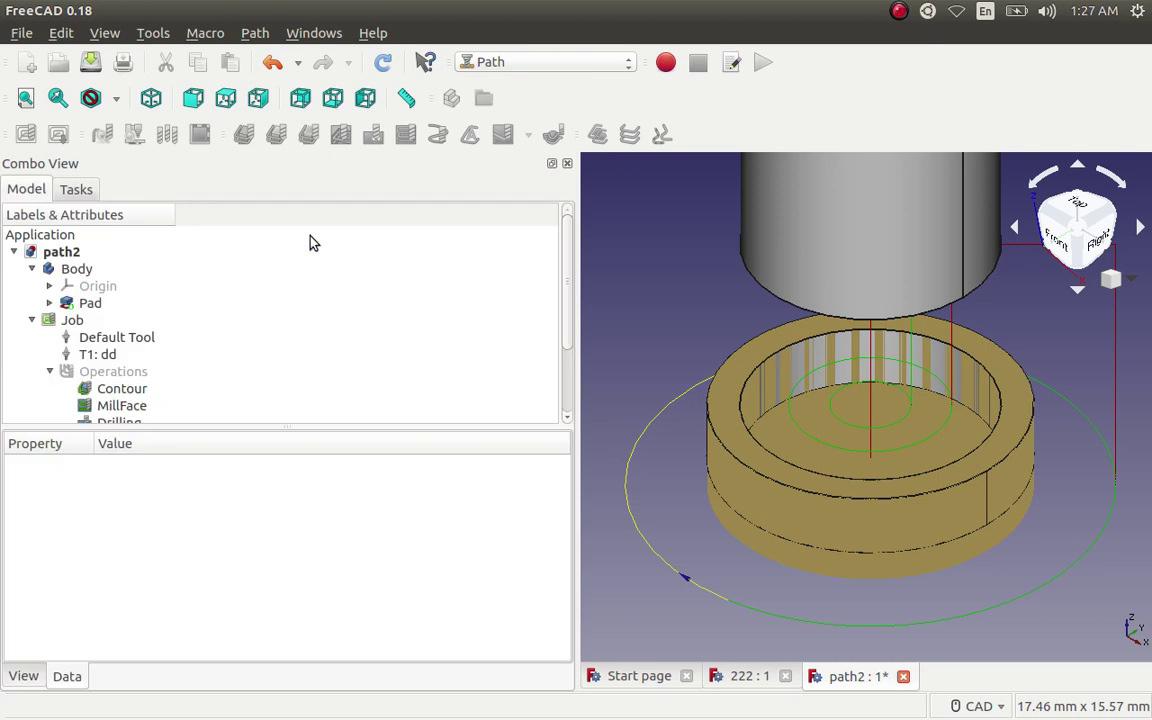
Close the path2 document without saving its changes.
scroll(237, 335, down, 2)
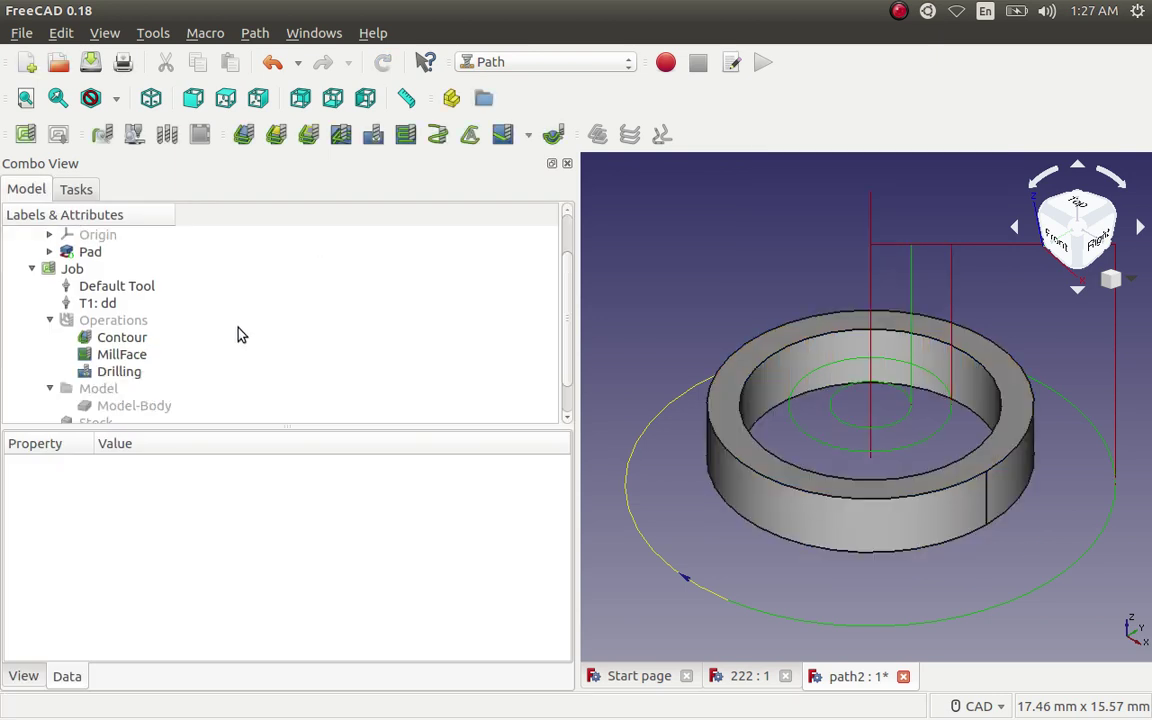
scroll(237, 335, up, 2)
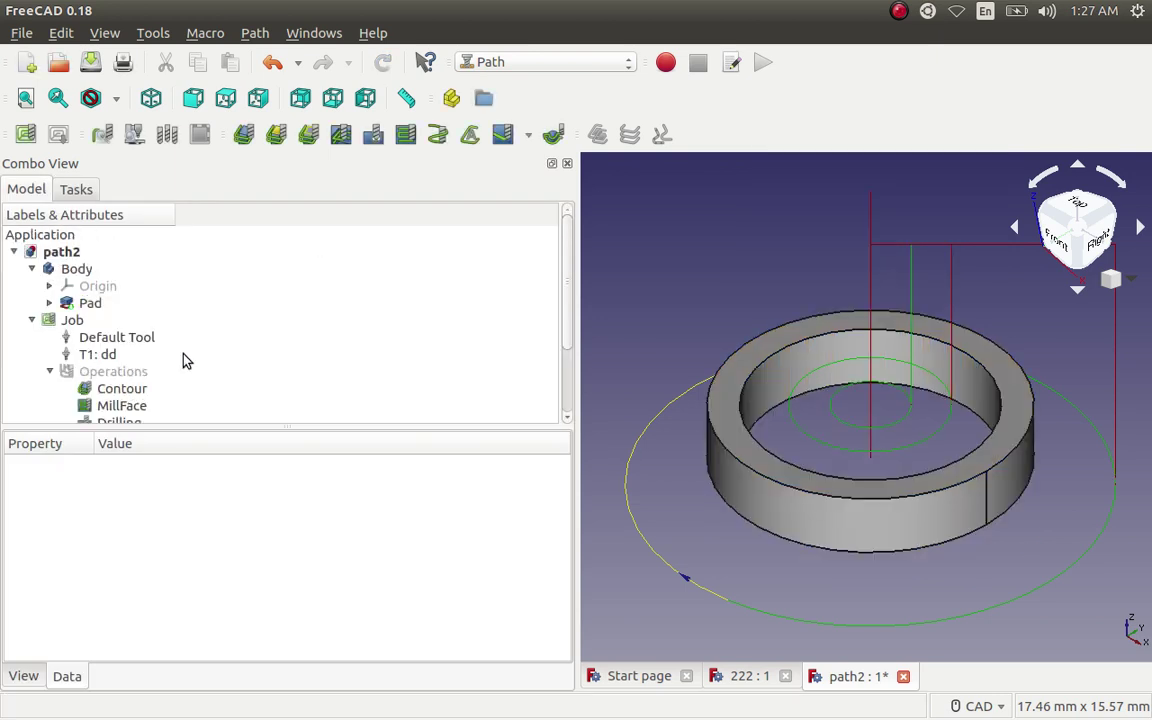
scroll(95, 340, down, 1)
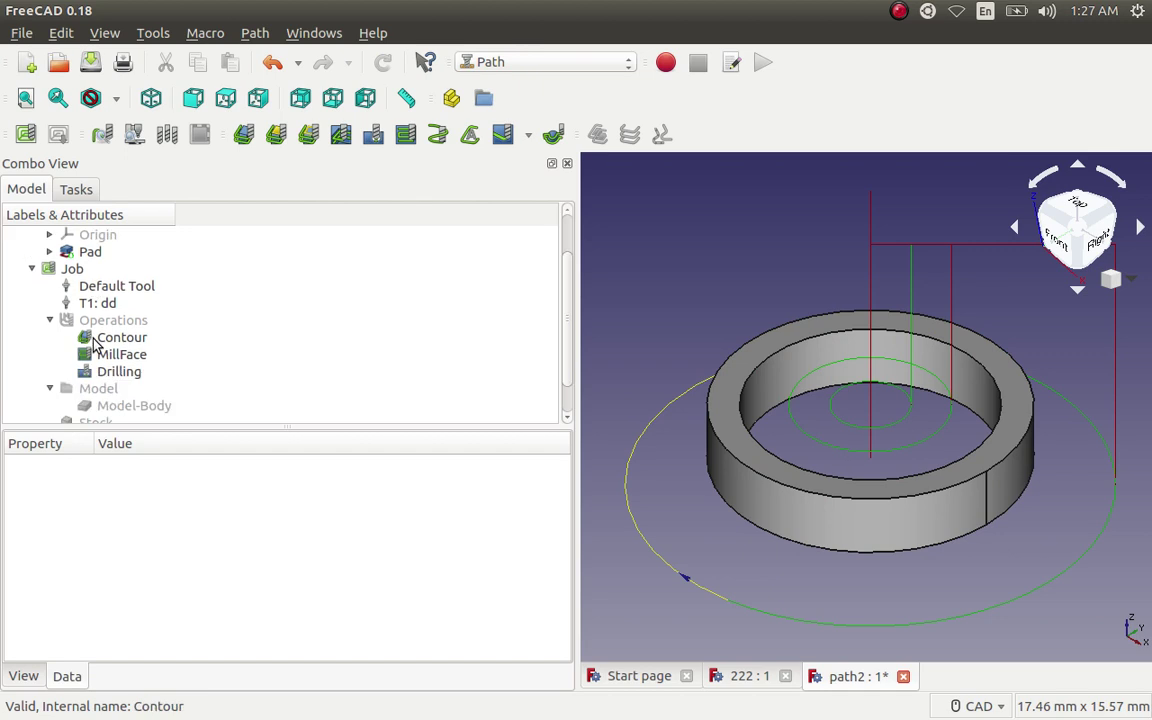
scroll(175, 335, up, 1)
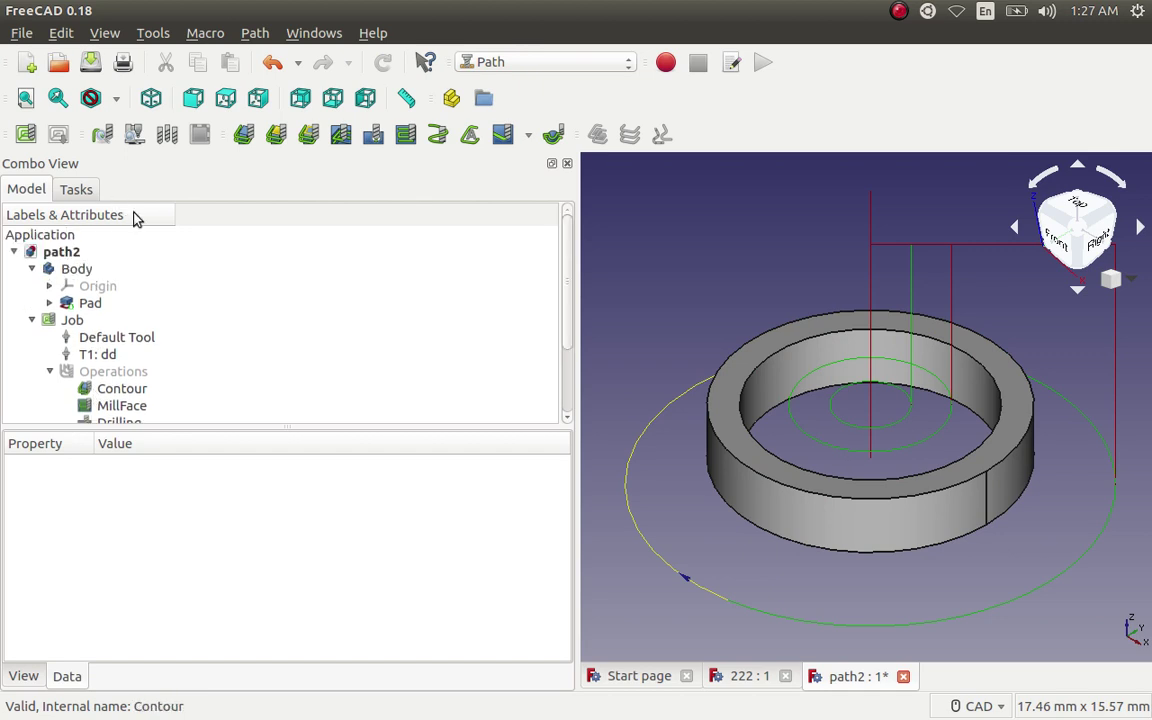
click(904, 677)
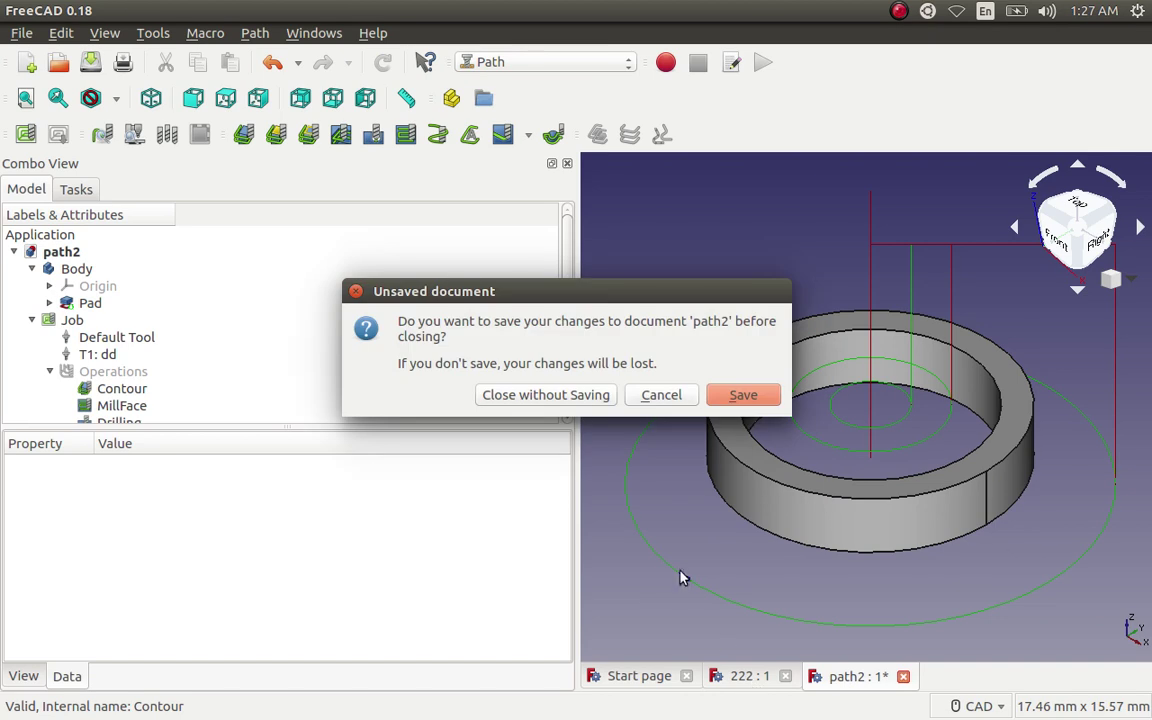
click(578, 395)
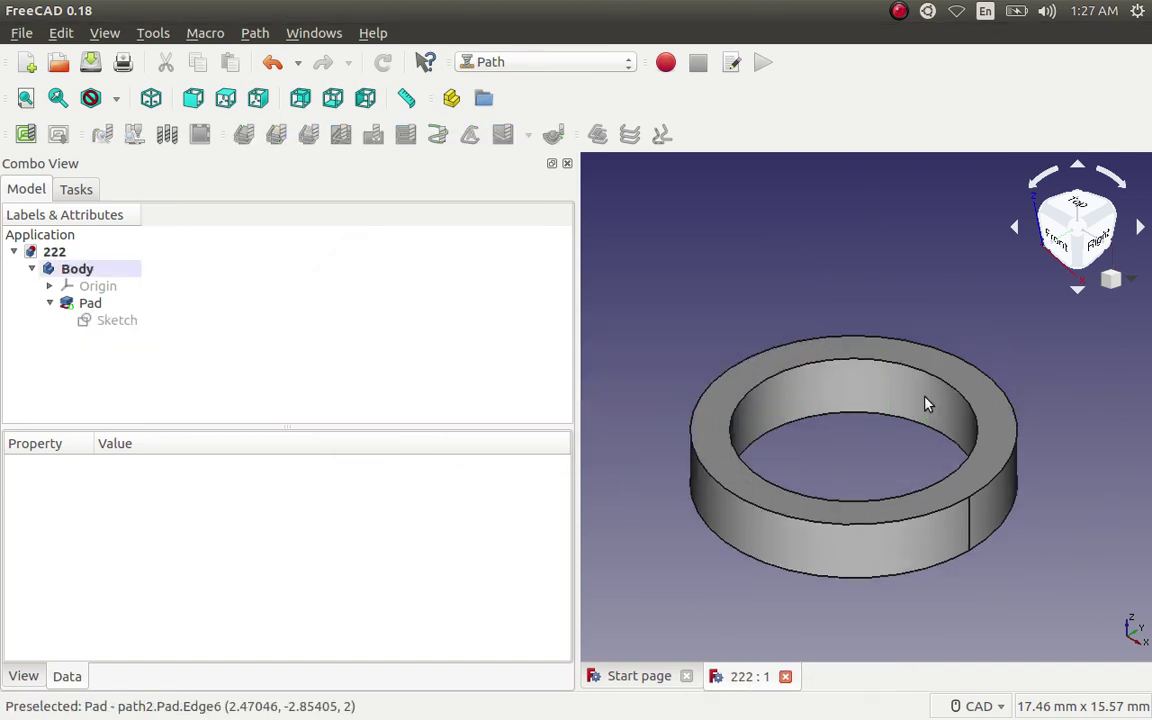
Create a job from the Body solid of document 222 in the Path workbench, using no template.
click(620, 66)
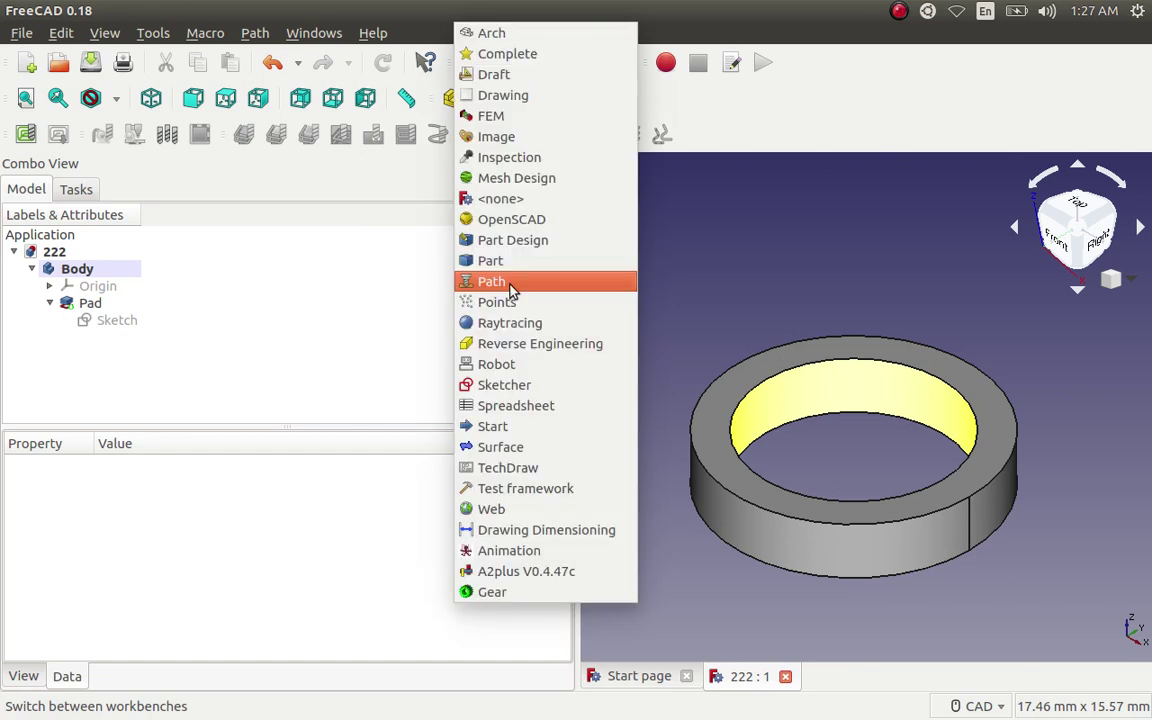
click(511, 286)
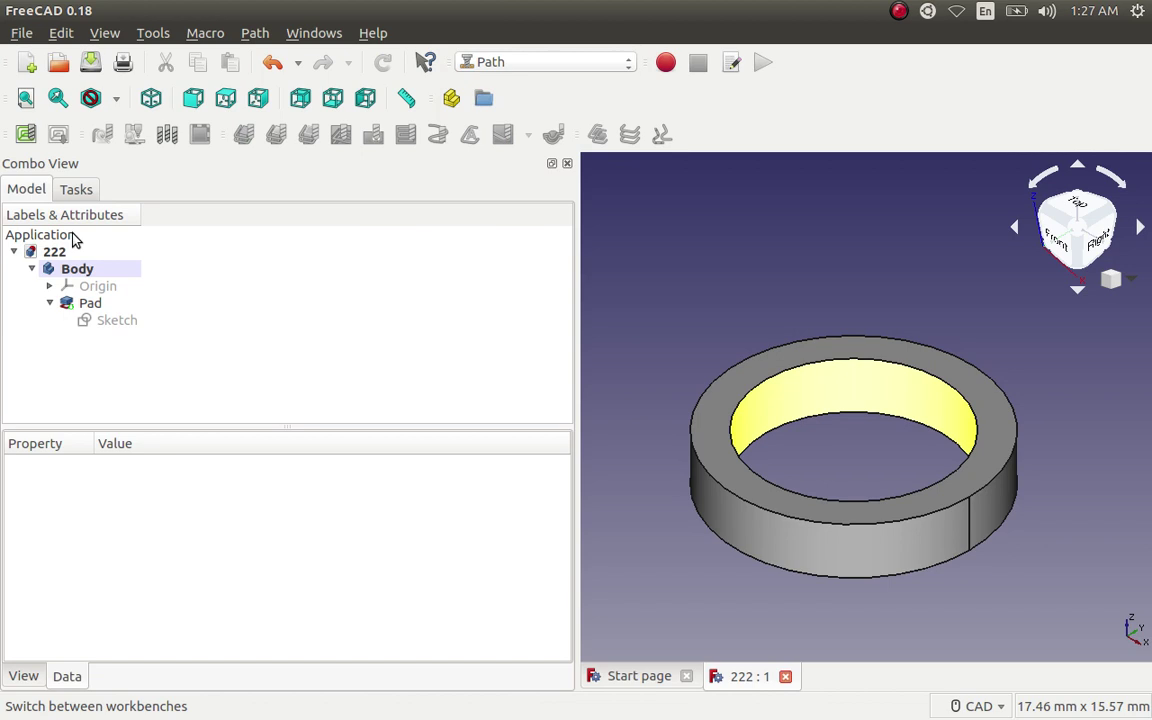
click(26, 134)
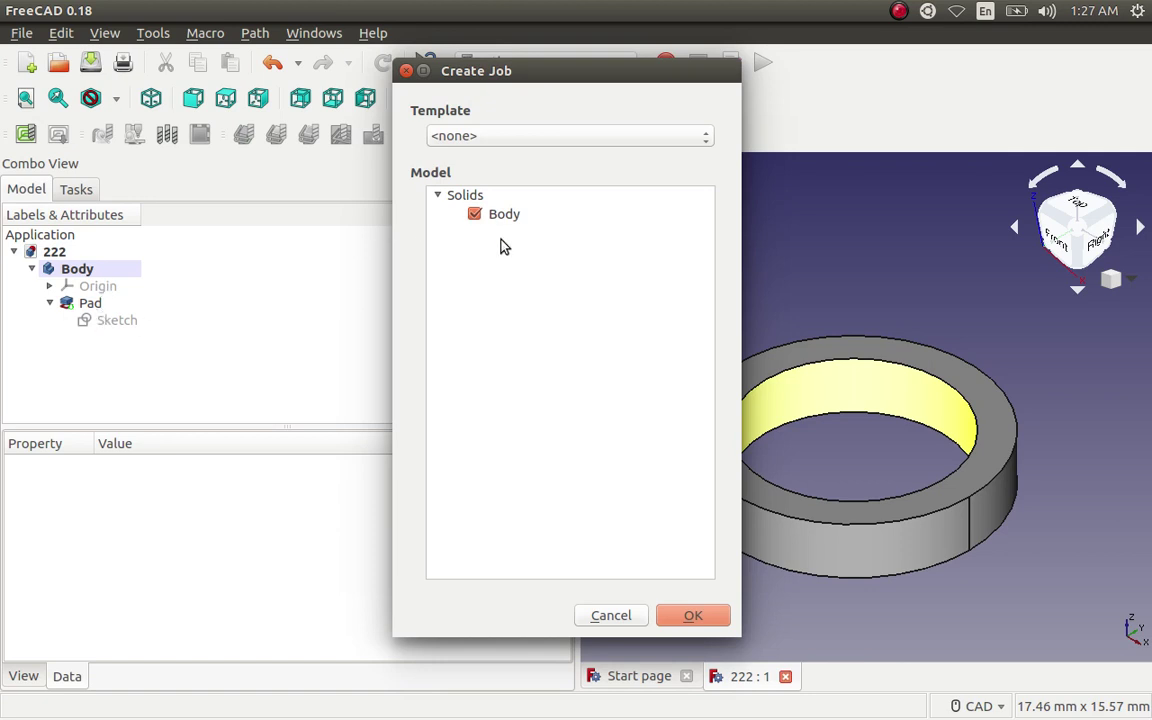
click(688, 617)
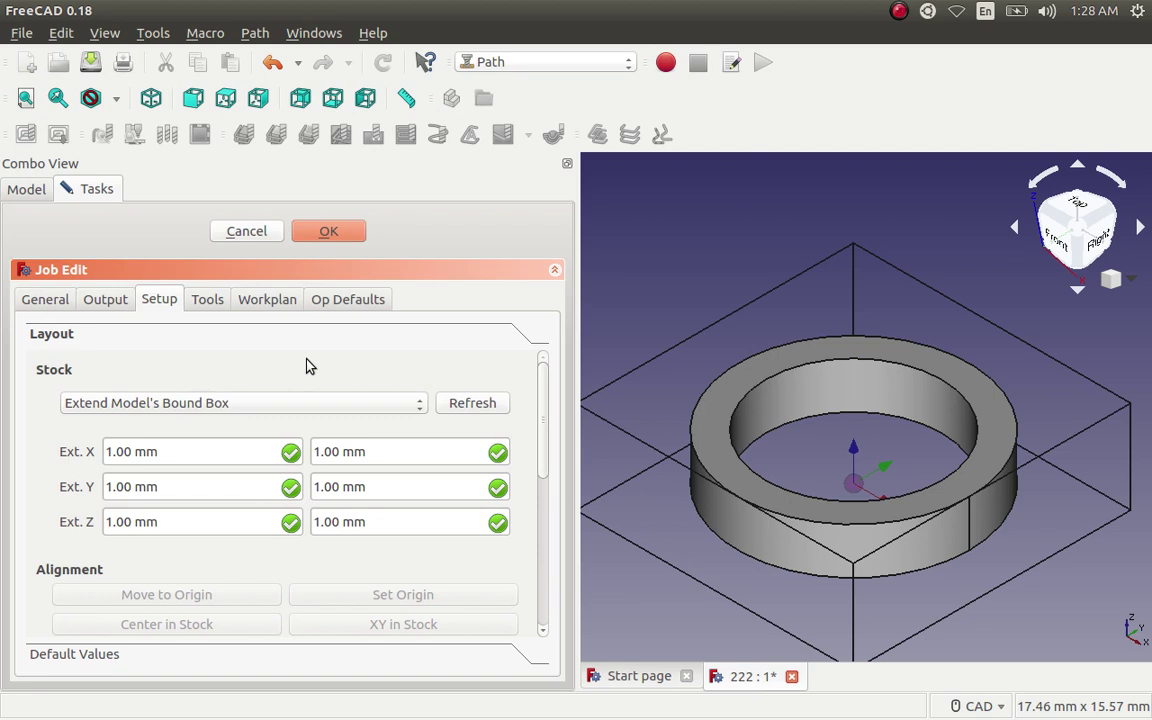
Set the job's post processor to linuxcnc and its output file to gg.gcode in the freecadpath folder, replacing the existing file.
click(50, 302)
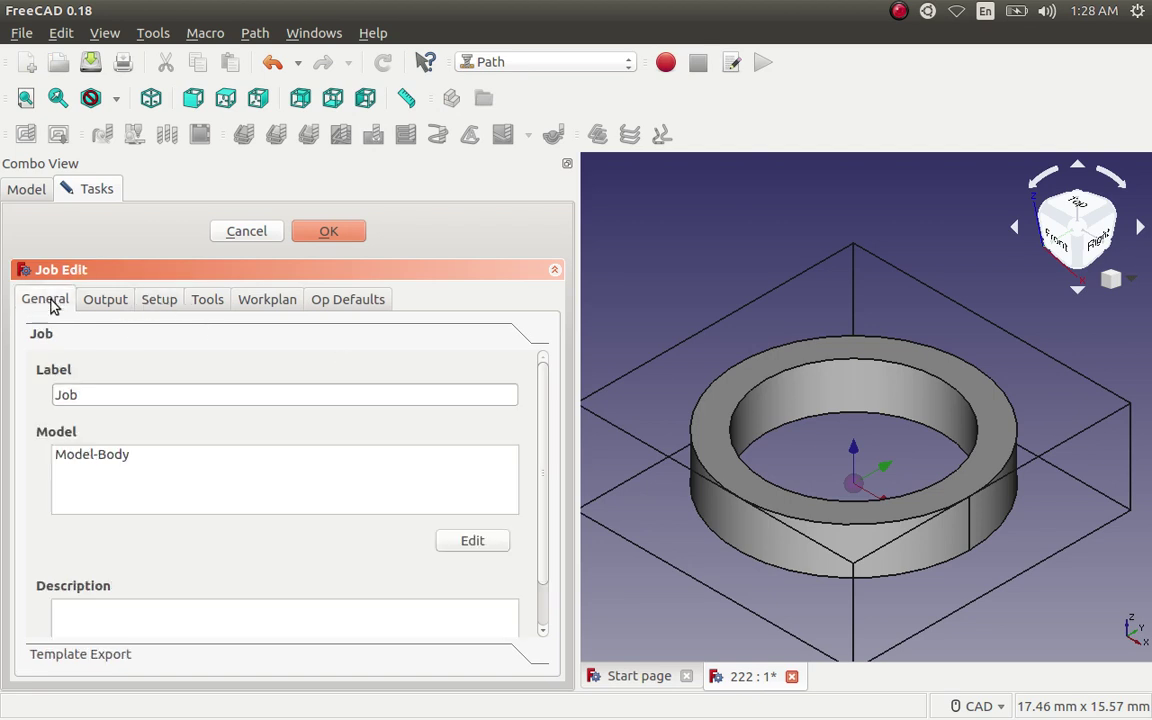
click(116, 305)
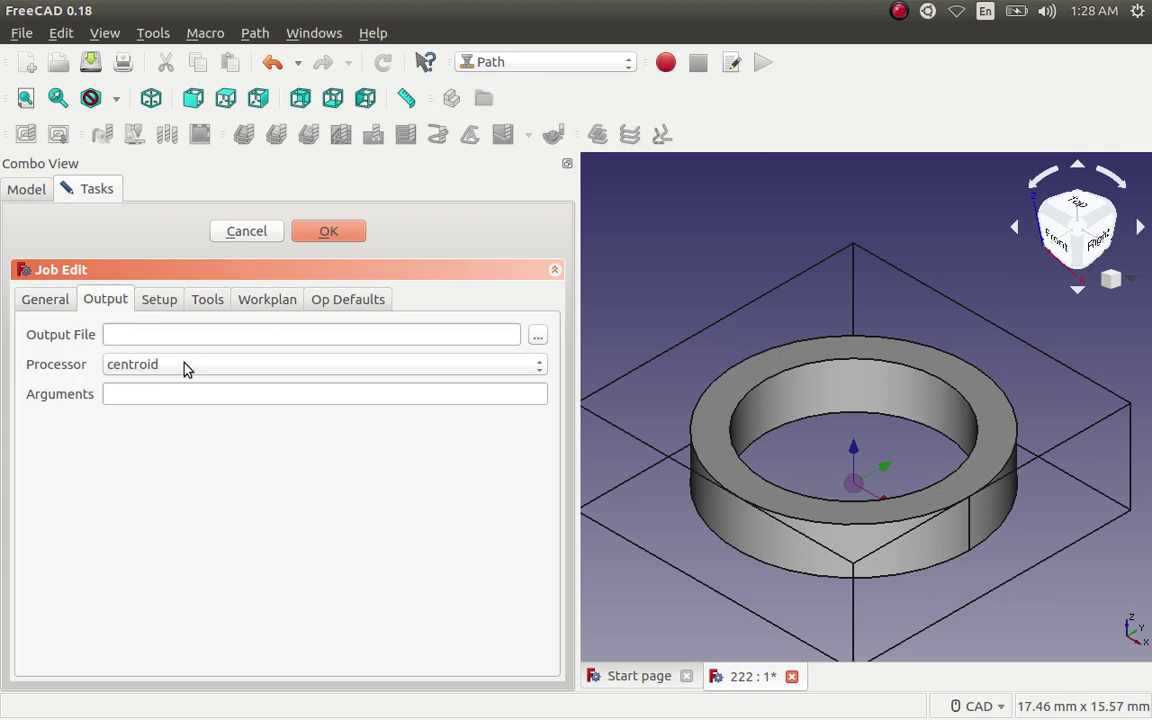
click(538, 372)
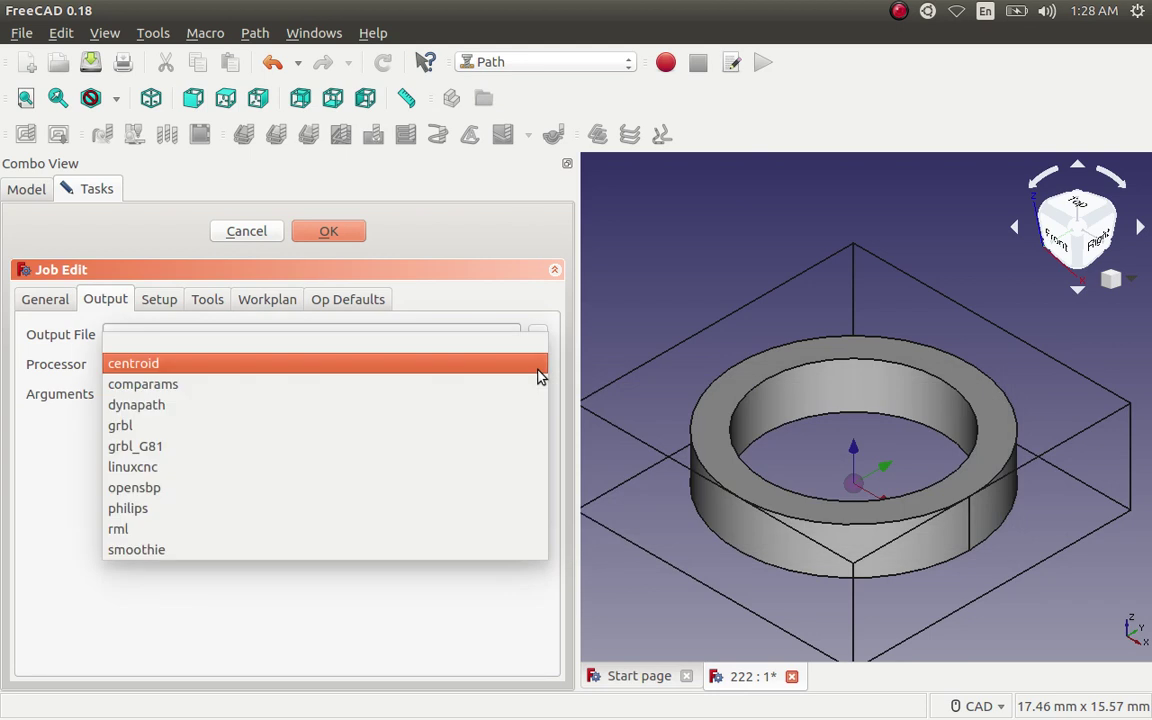
click(255, 474)
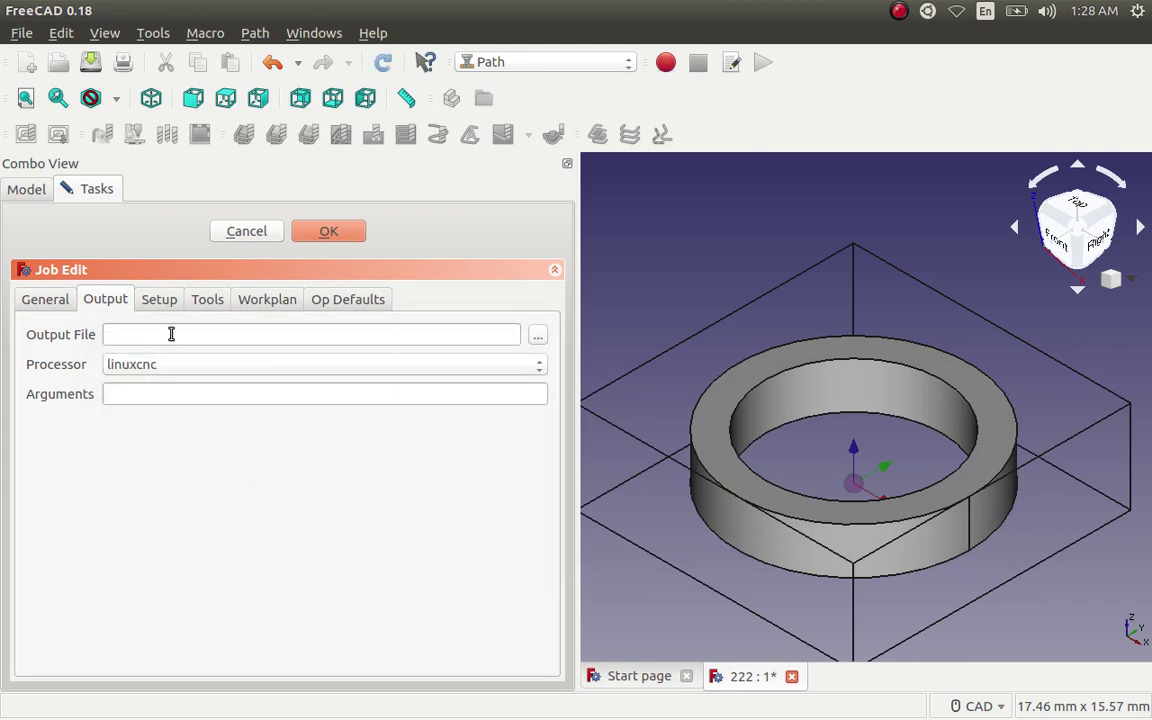
click(538, 340)
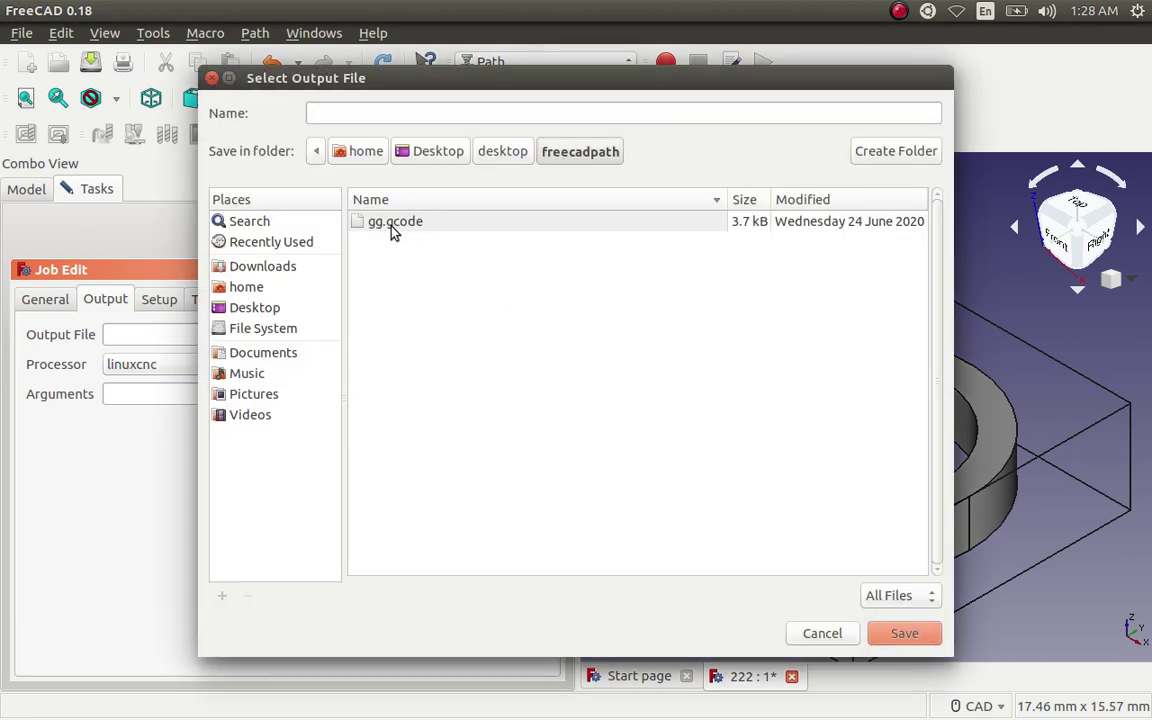
click(392, 225)
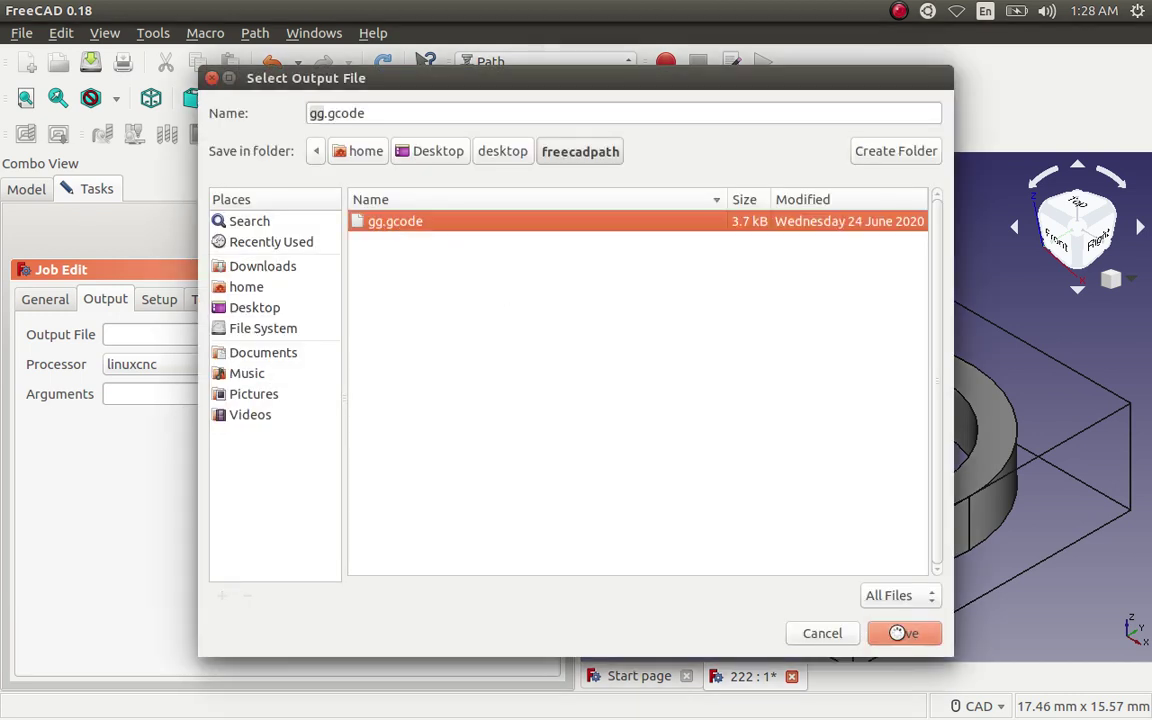
click(897, 633)
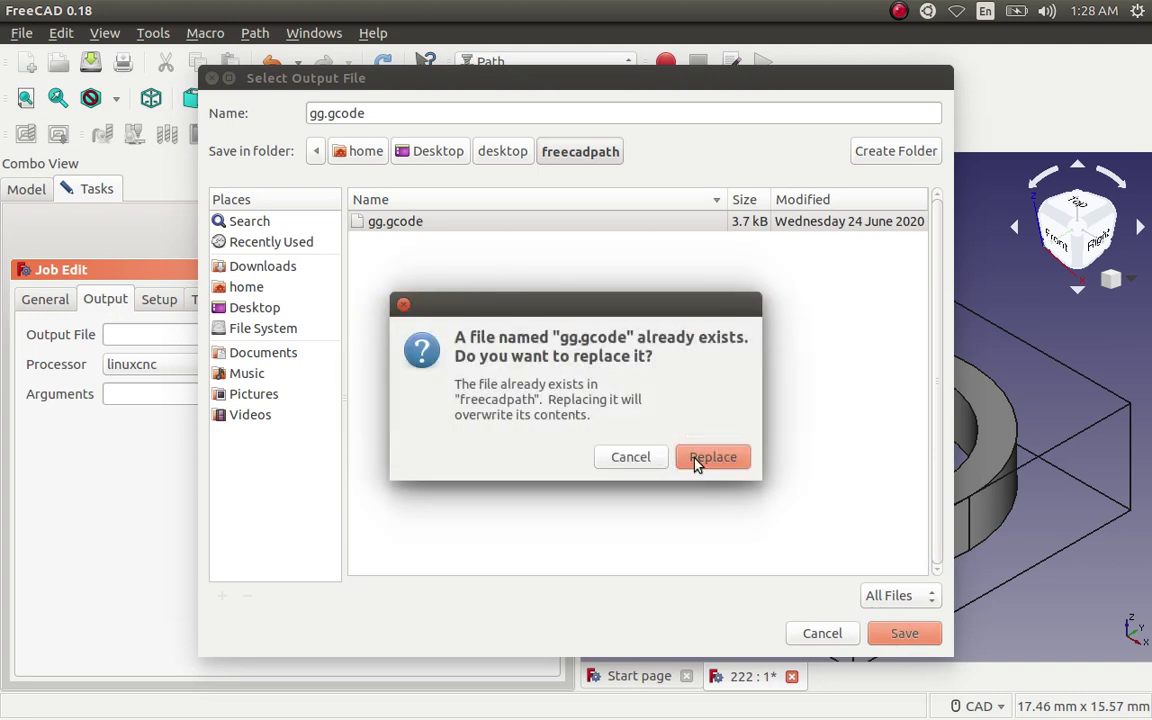
click(696, 465)
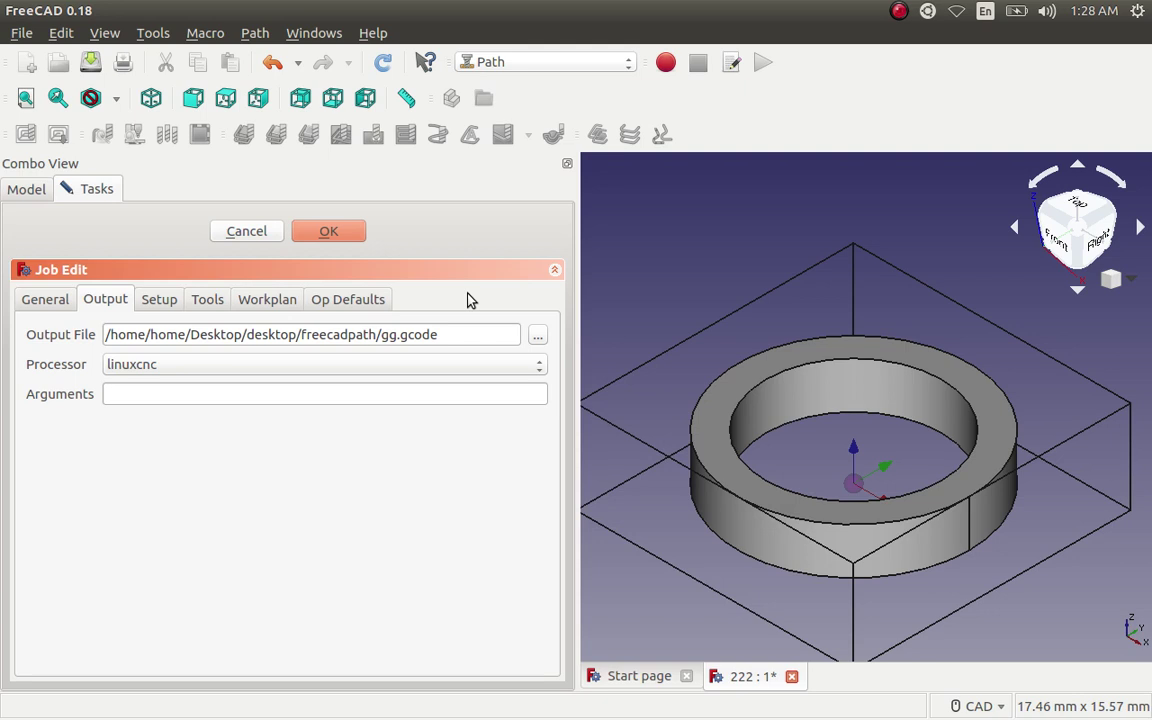
Set the default tool controller's horizontal and vertical feeds to 2 mm/s.
click(160, 302)
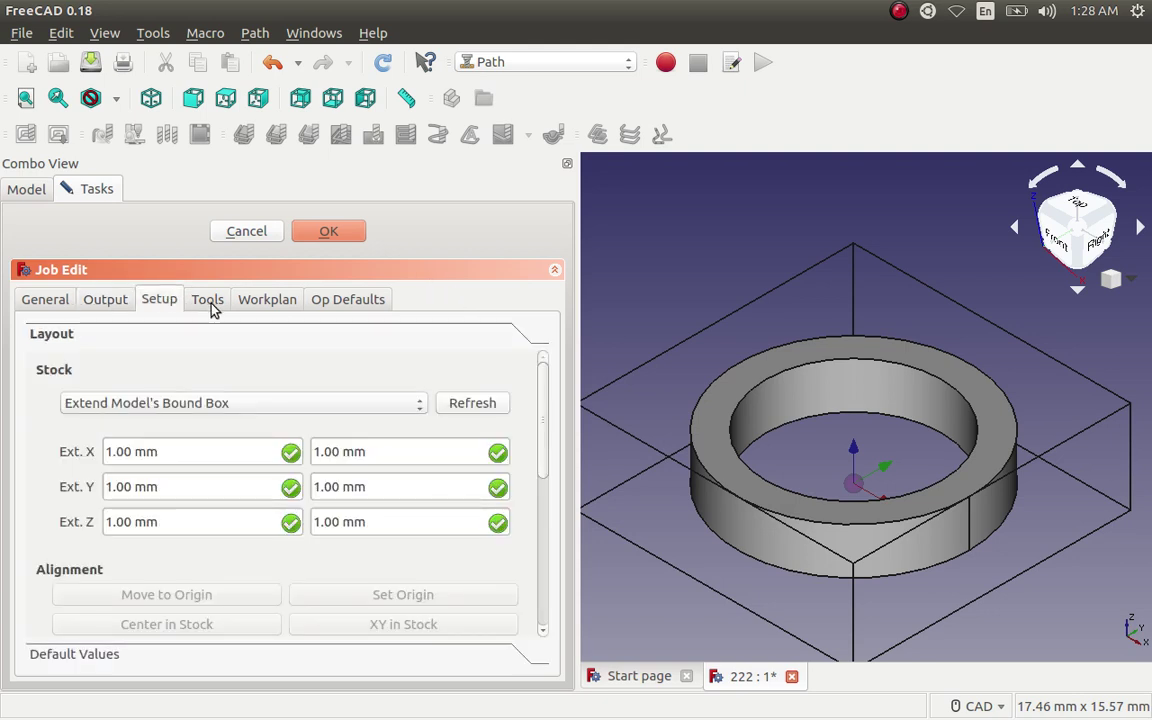
click(210, 302)
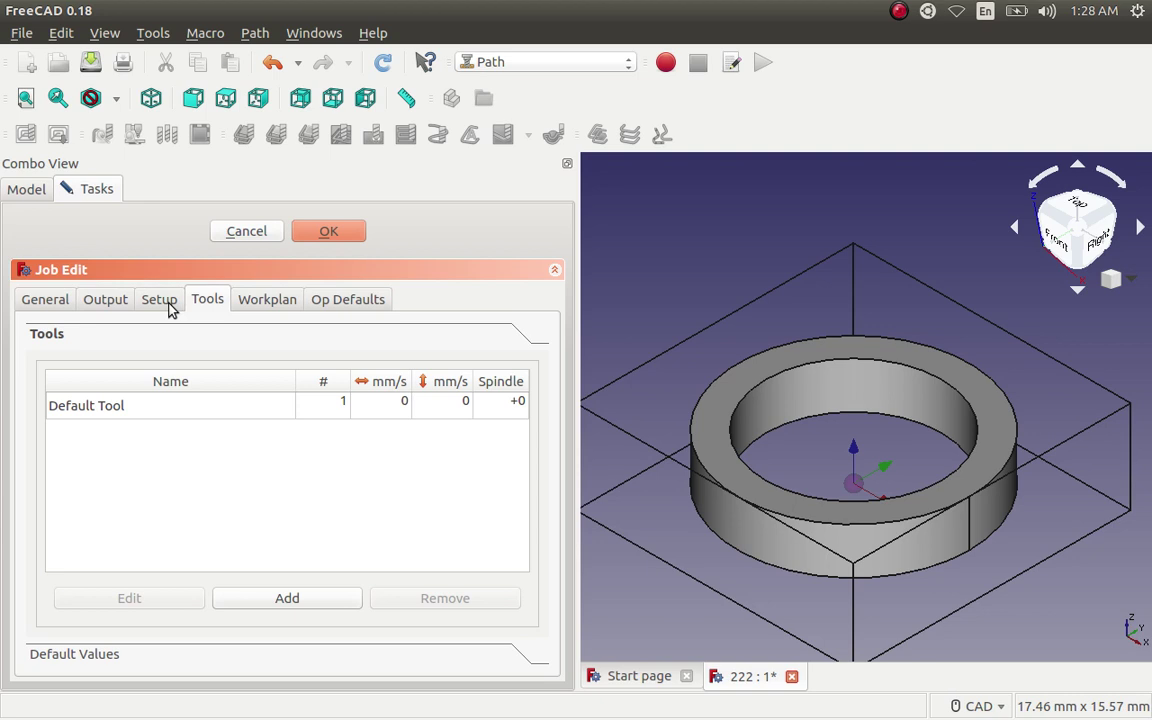
click(172, 306)
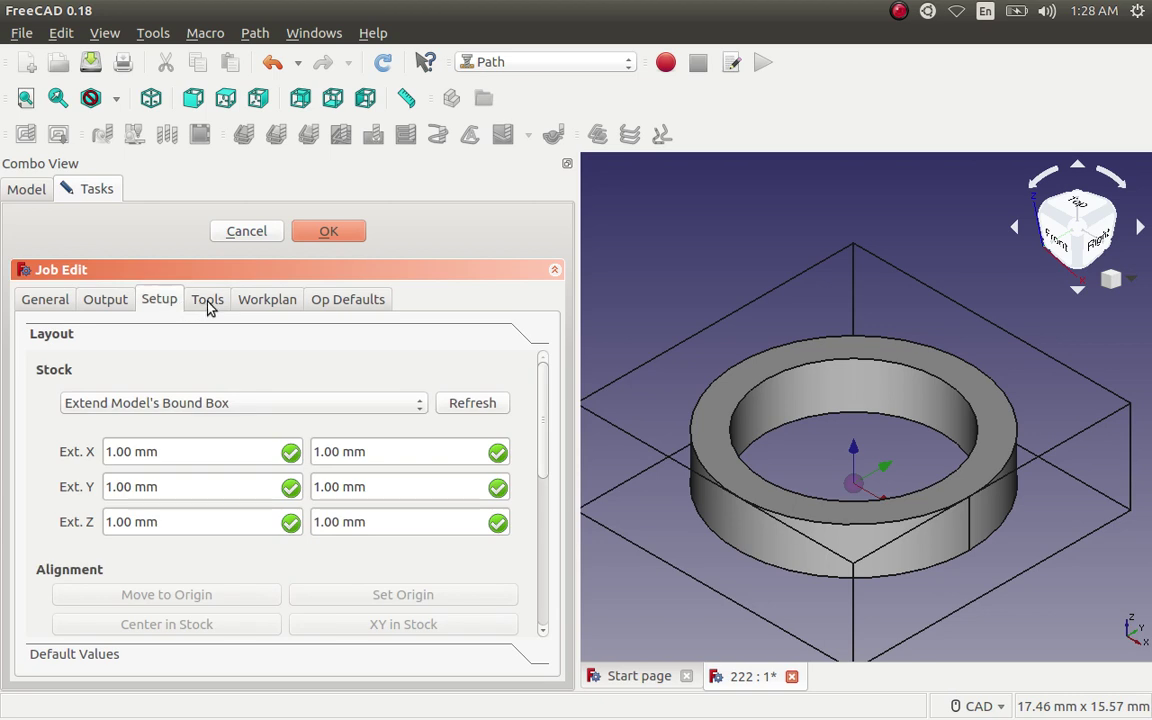
click(210, 306)
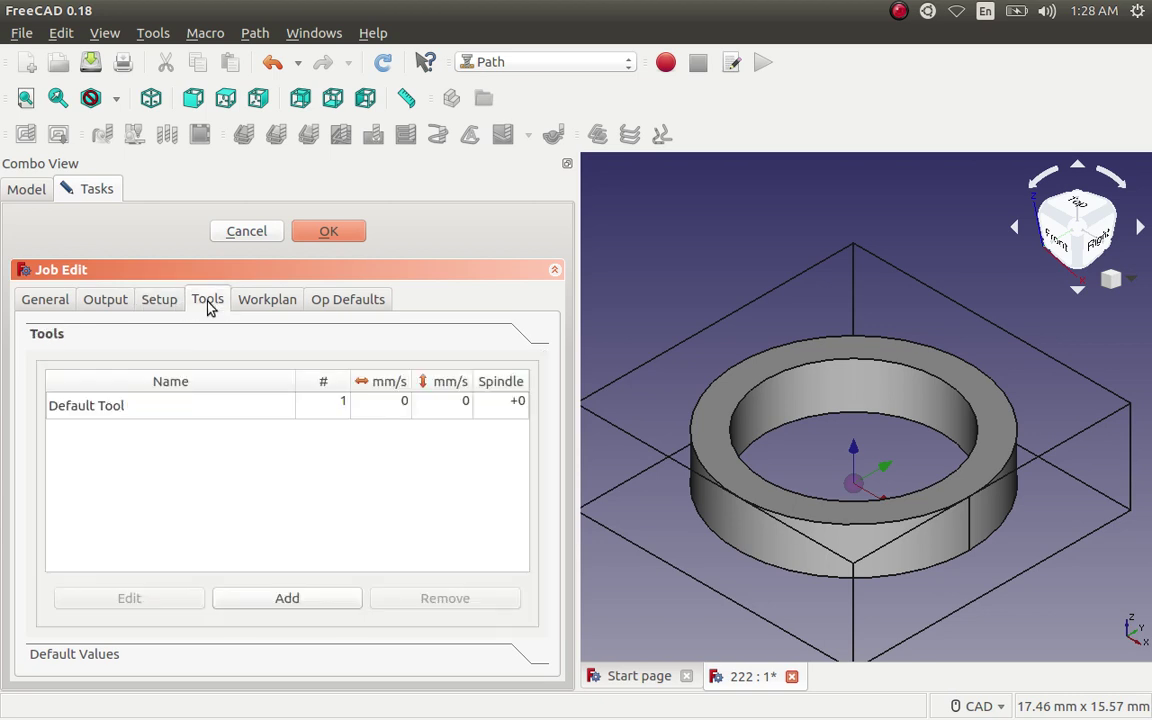
click(220, 408)
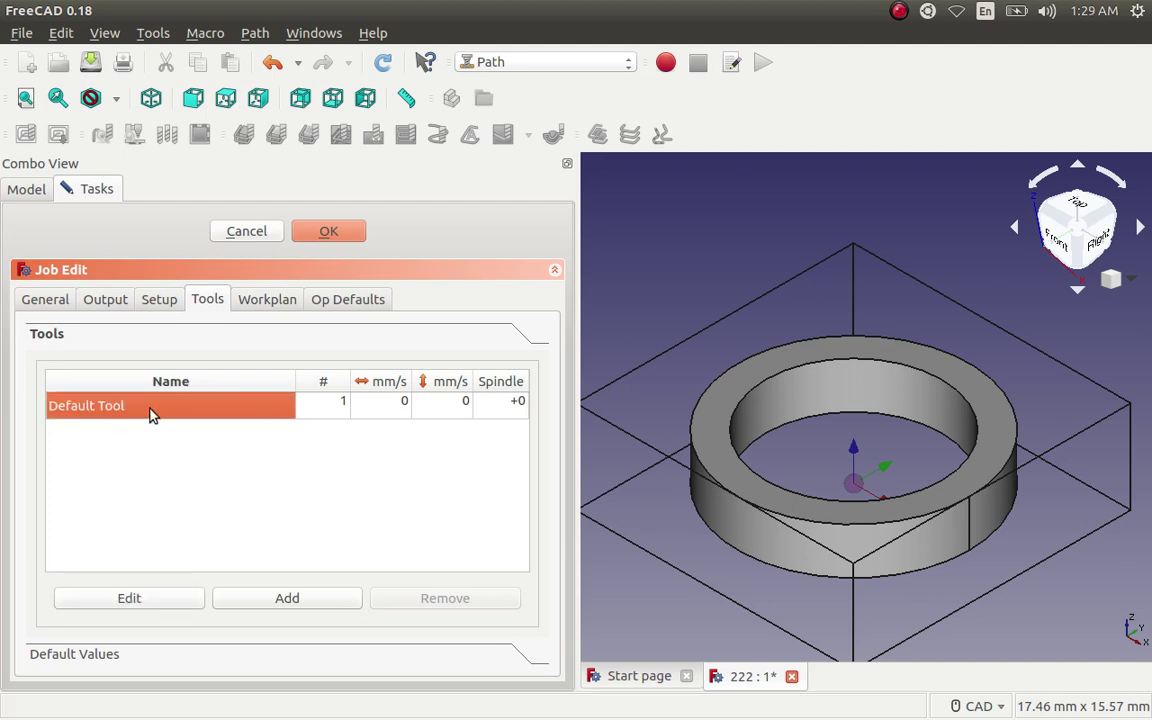
click(167, 598)
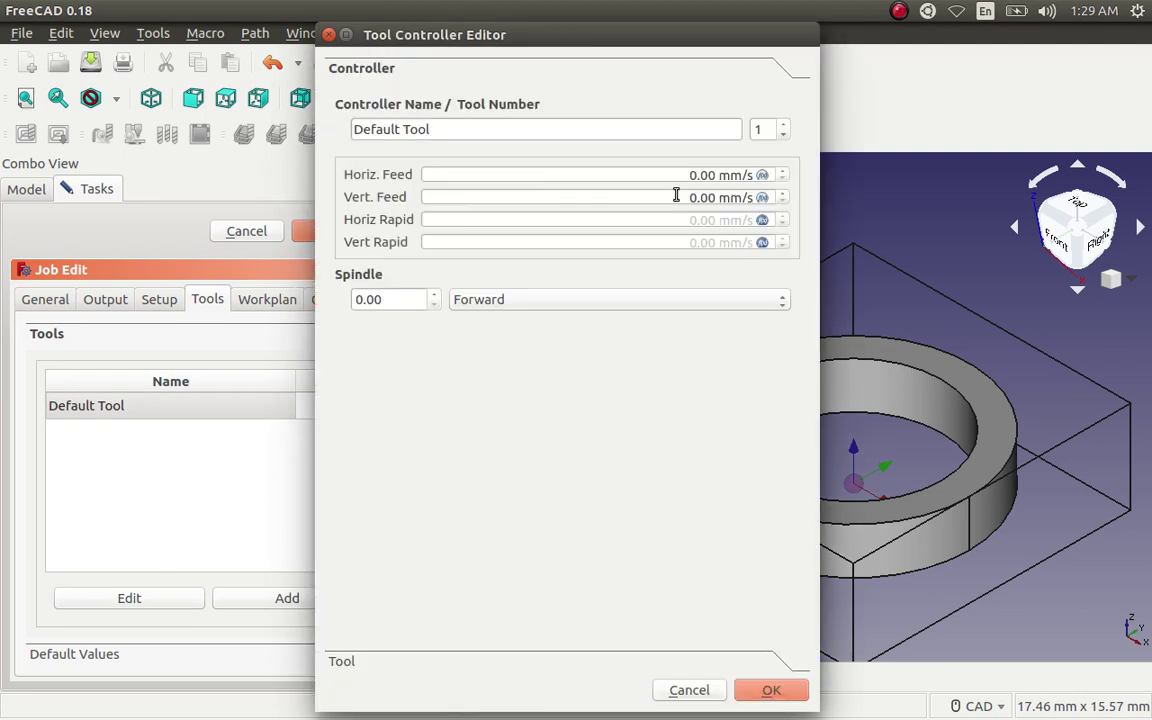
drag(694, 175, 688, 197)
text(2)
text(2)
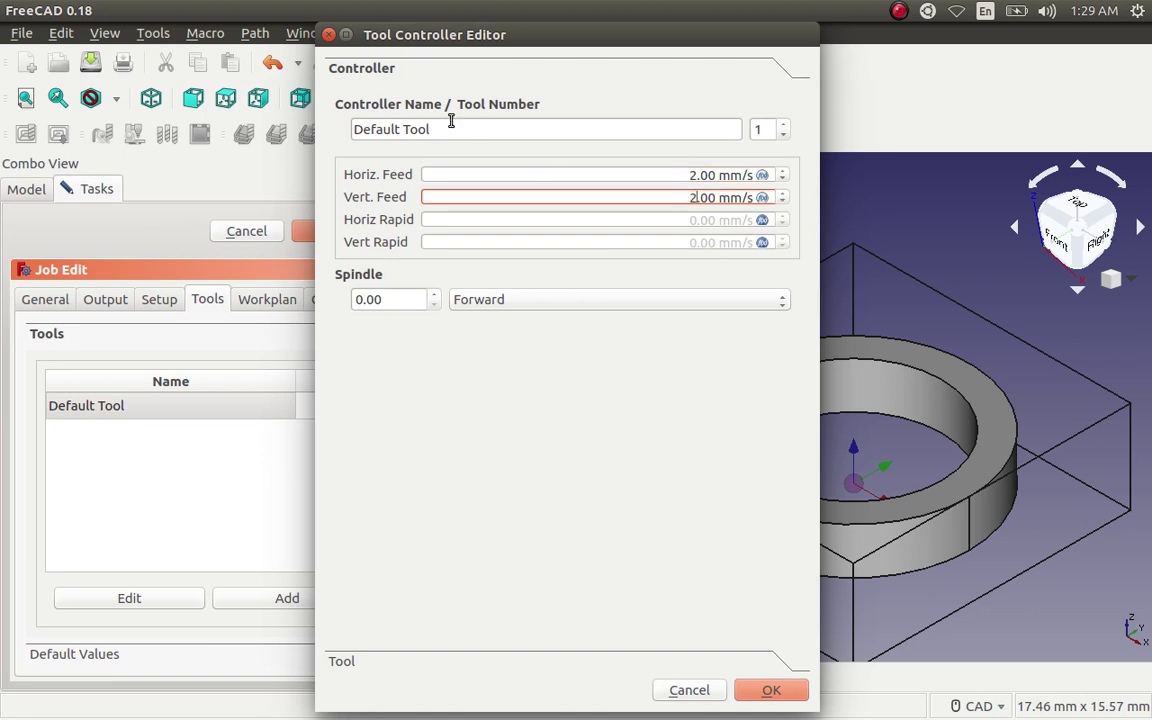
Rename the tool controller as tt and use tool number 1.
drag(453, 126, 346, 130)
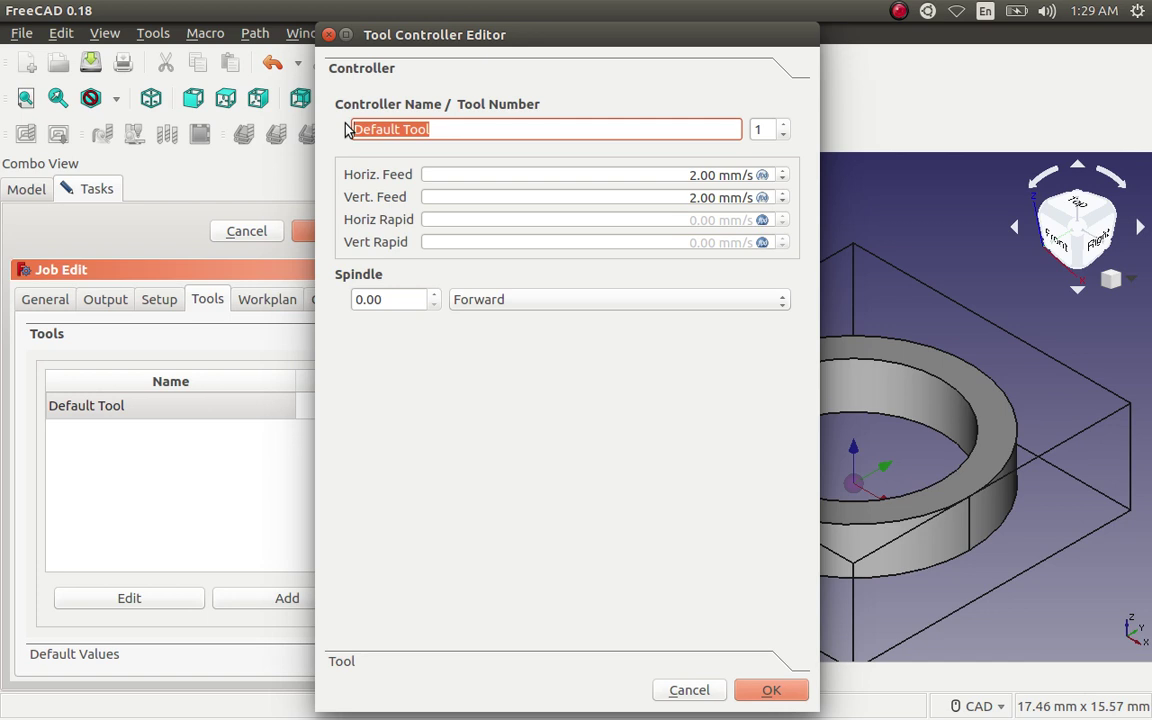
text(tt)
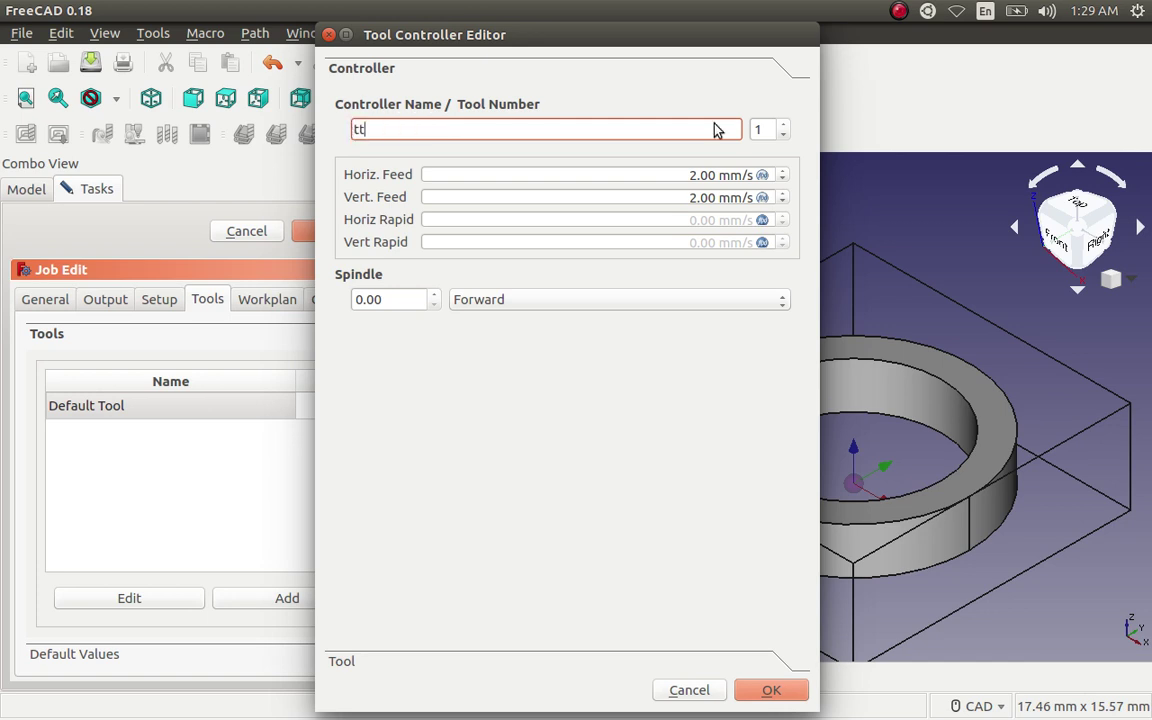
click(784, 137)
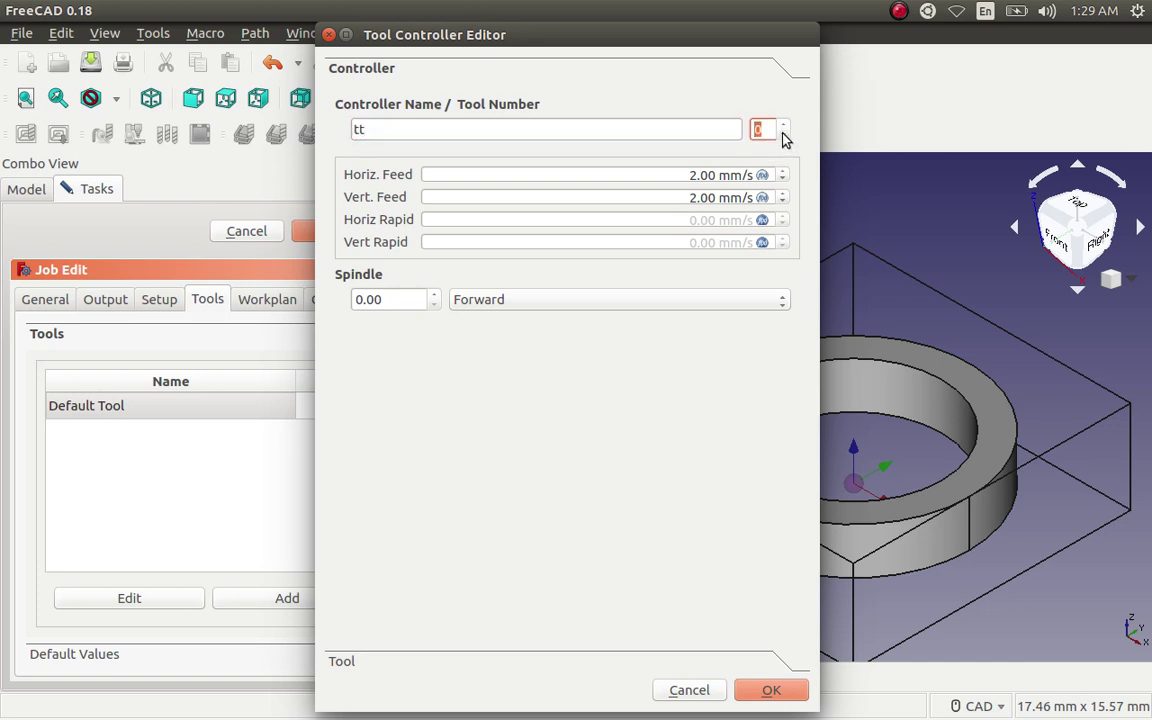
click(784, 126)
Set the end mill's height H to 5 mm and accept the tool controller's settings.
click(342, 664)
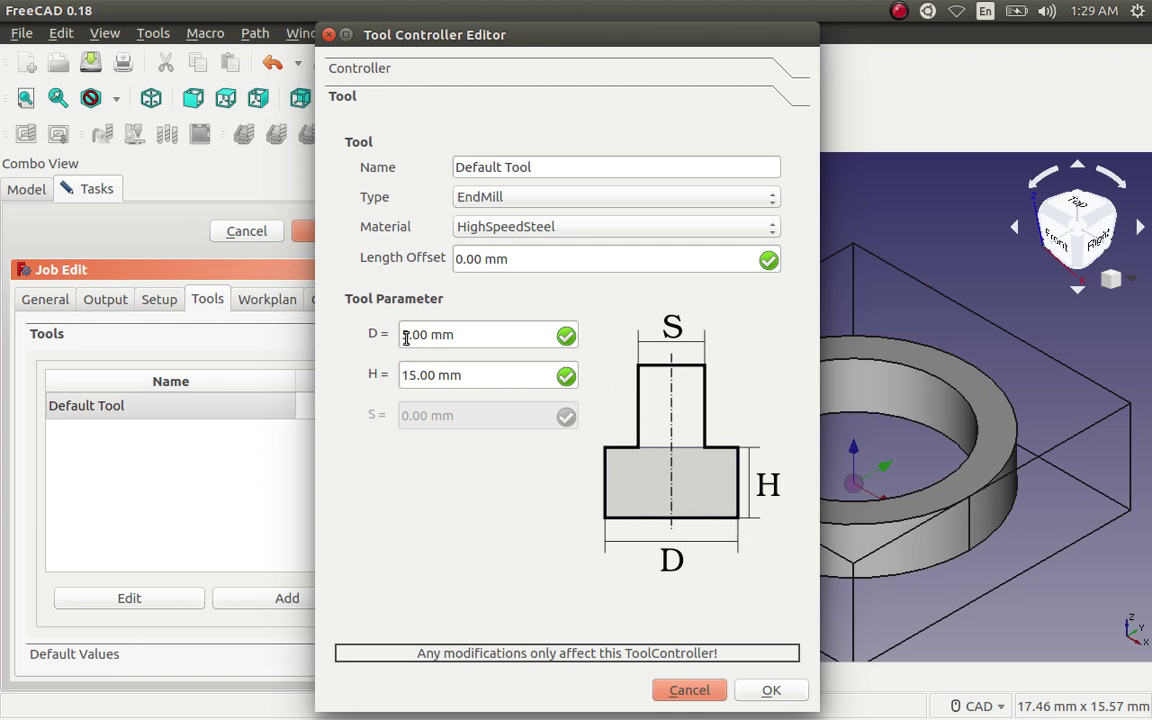
click(413, 375)
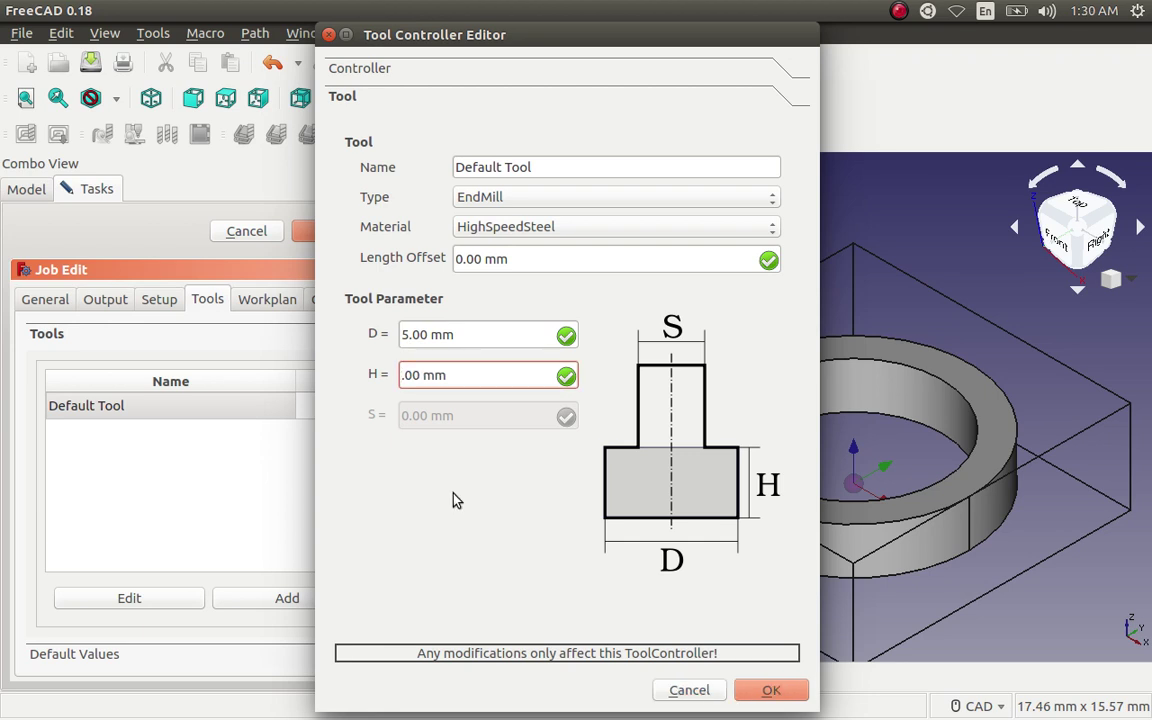
text(5)
click(771, 694)
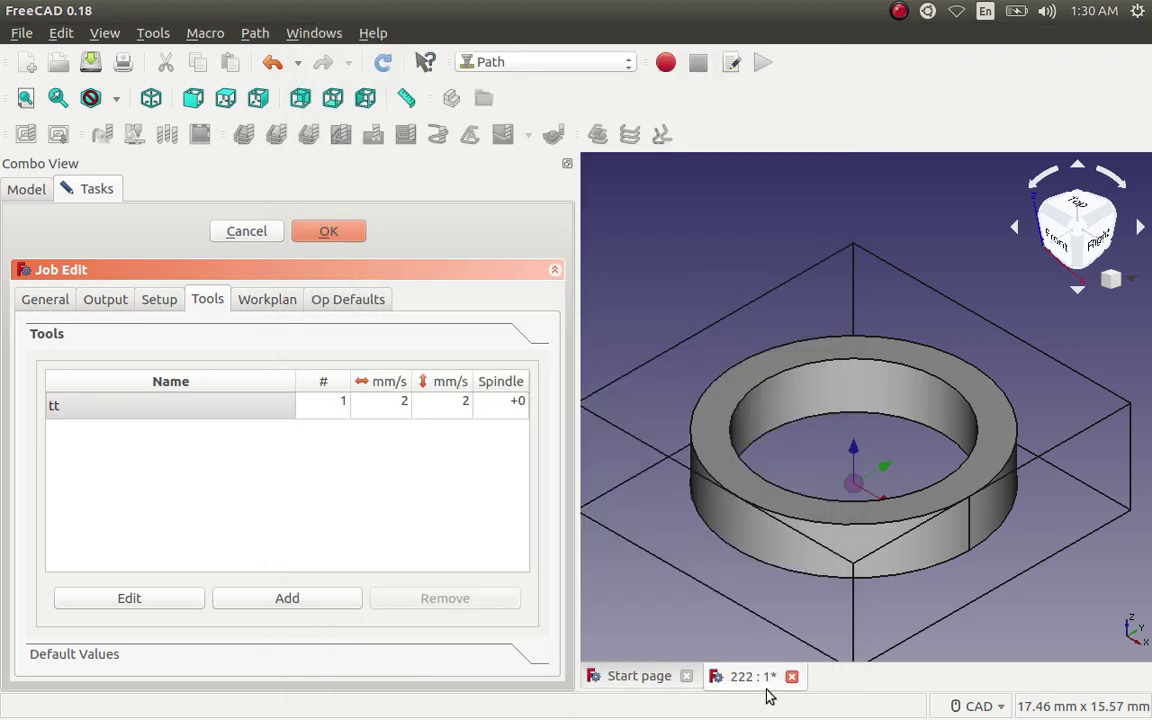
Set the spindle speed of tool tt to 2000.
click(516, 403)
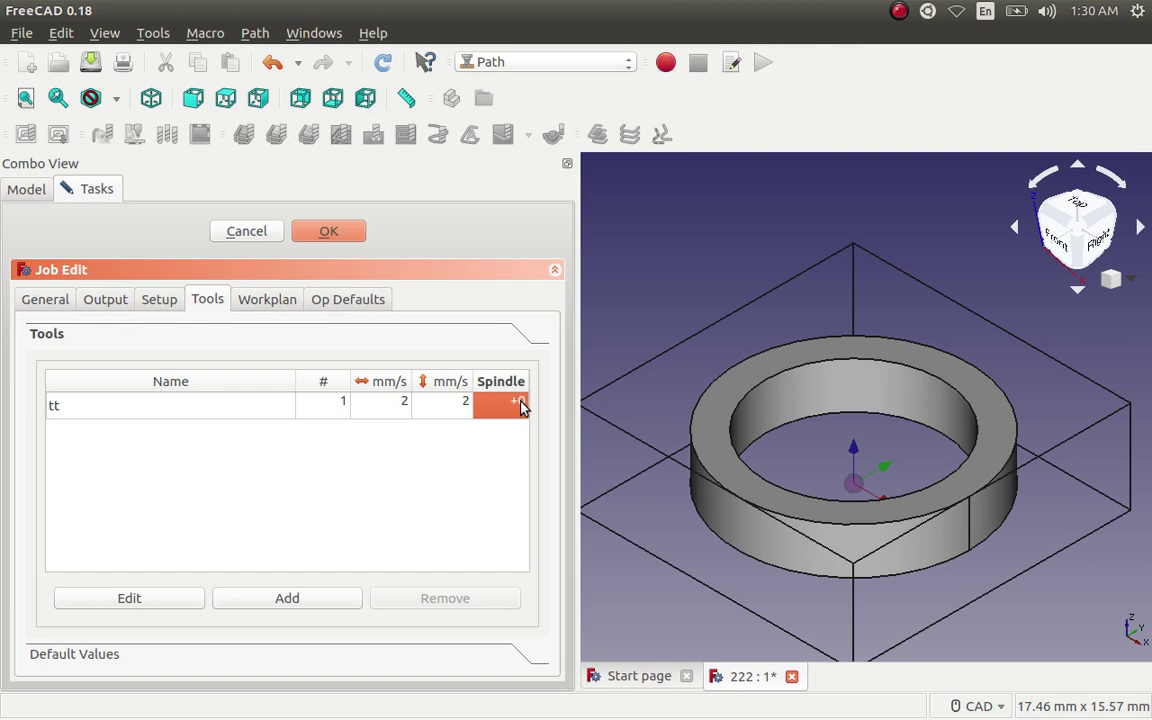
click(497, 405)
key(BackSpace)
text(2000)
key(Return)
click(395, 515)
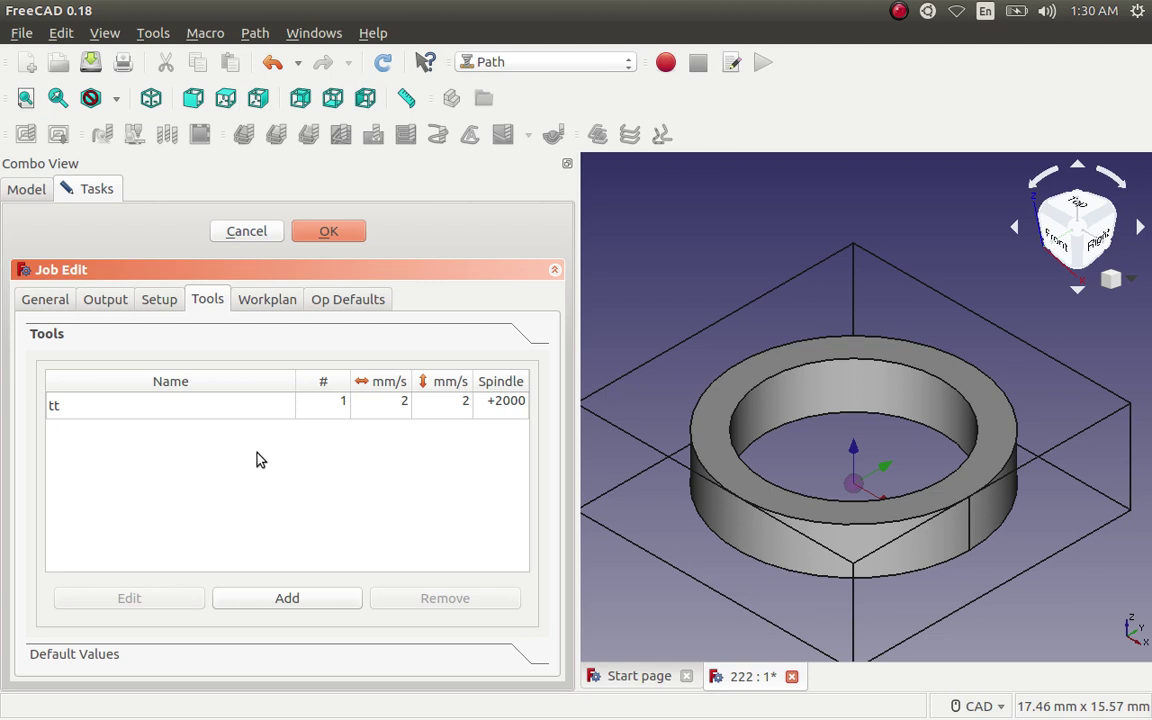
Open the tool library to add another tool to the job.
click(287, 600)
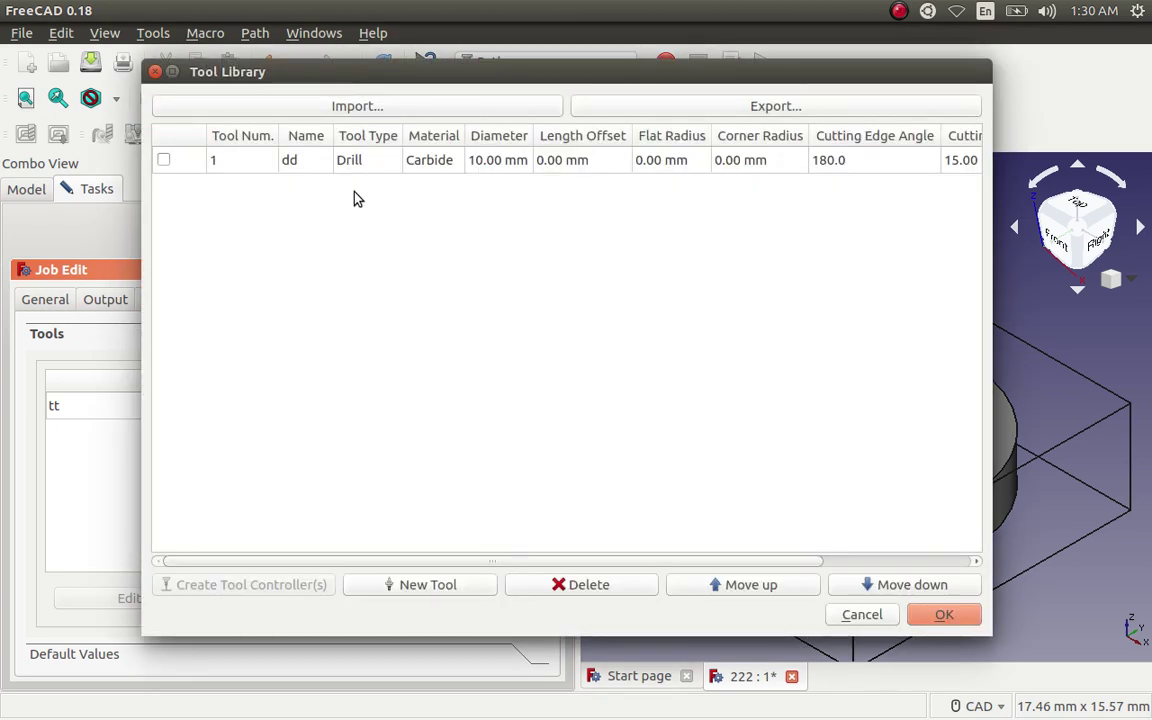
click(400, 586)
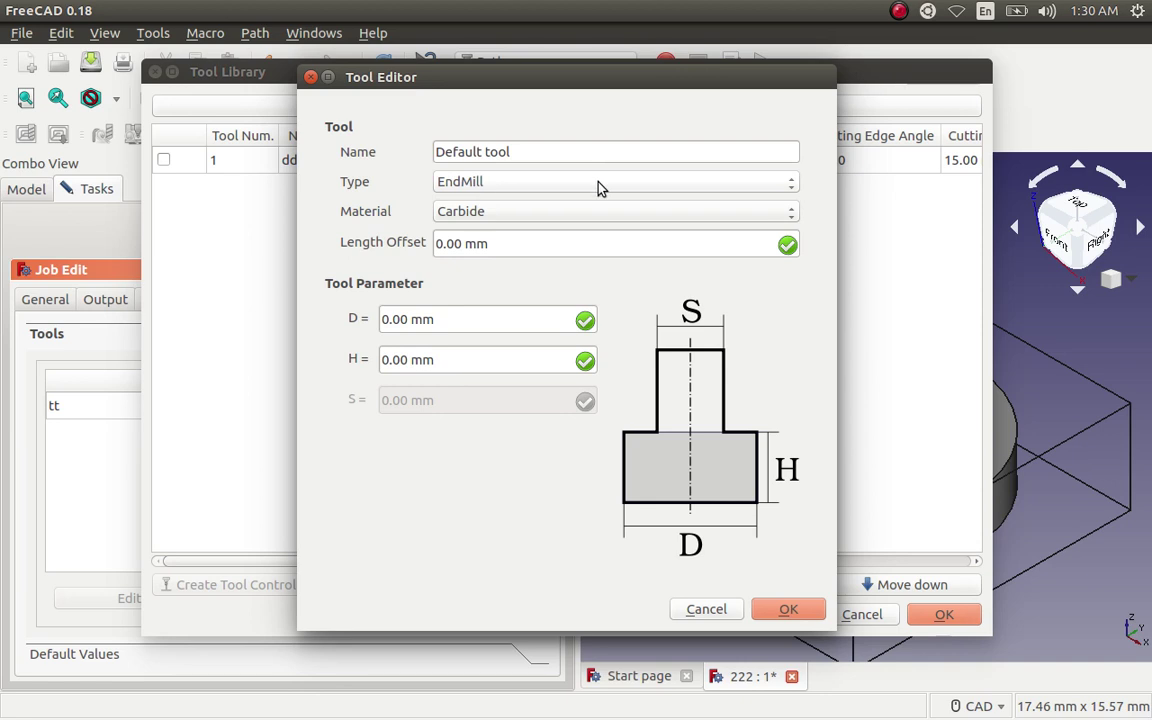
click(789, 189)
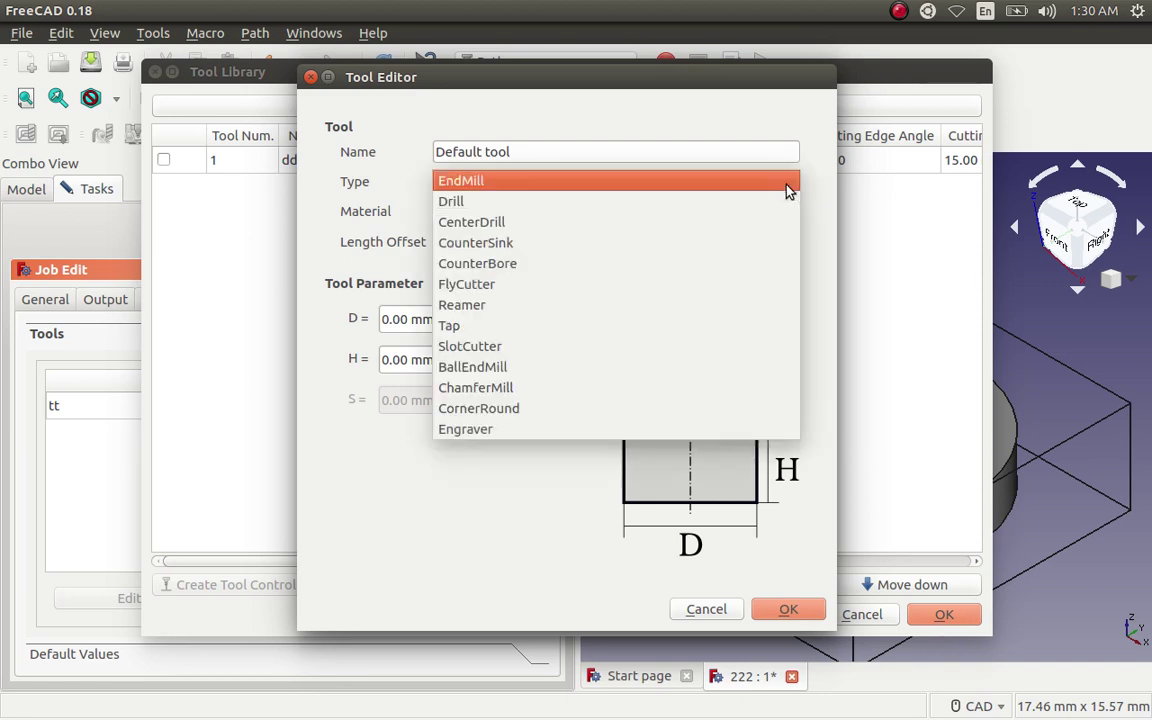
click(572, 203)
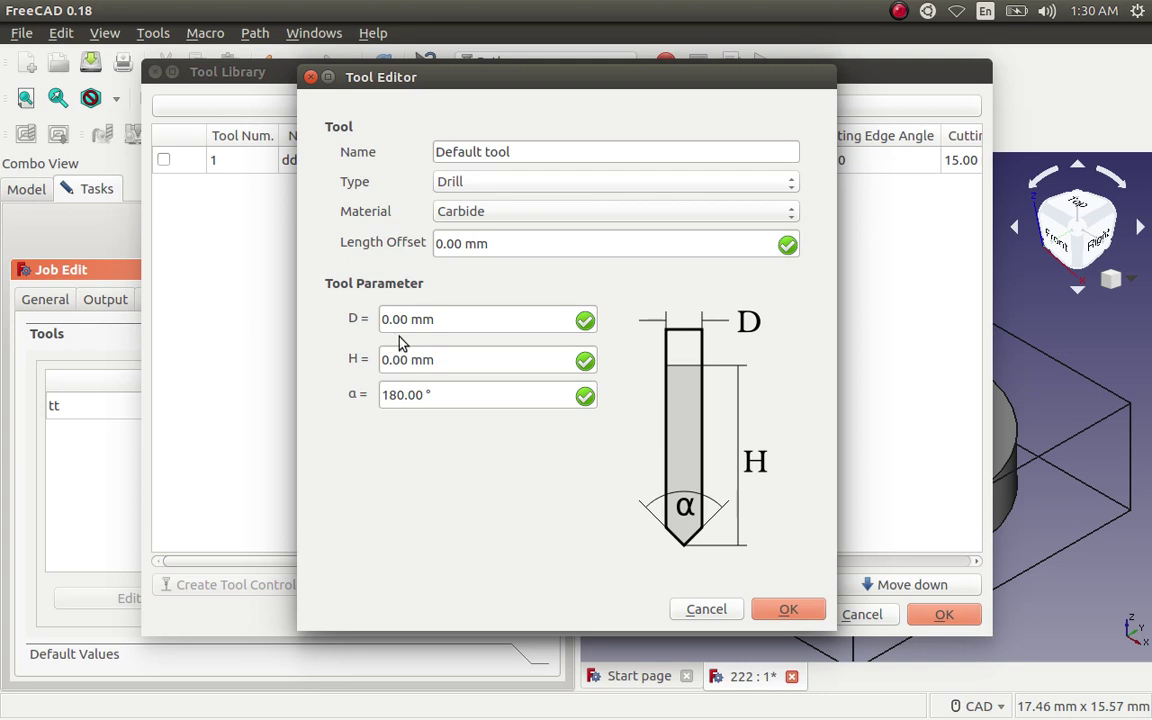
click(708, 610)
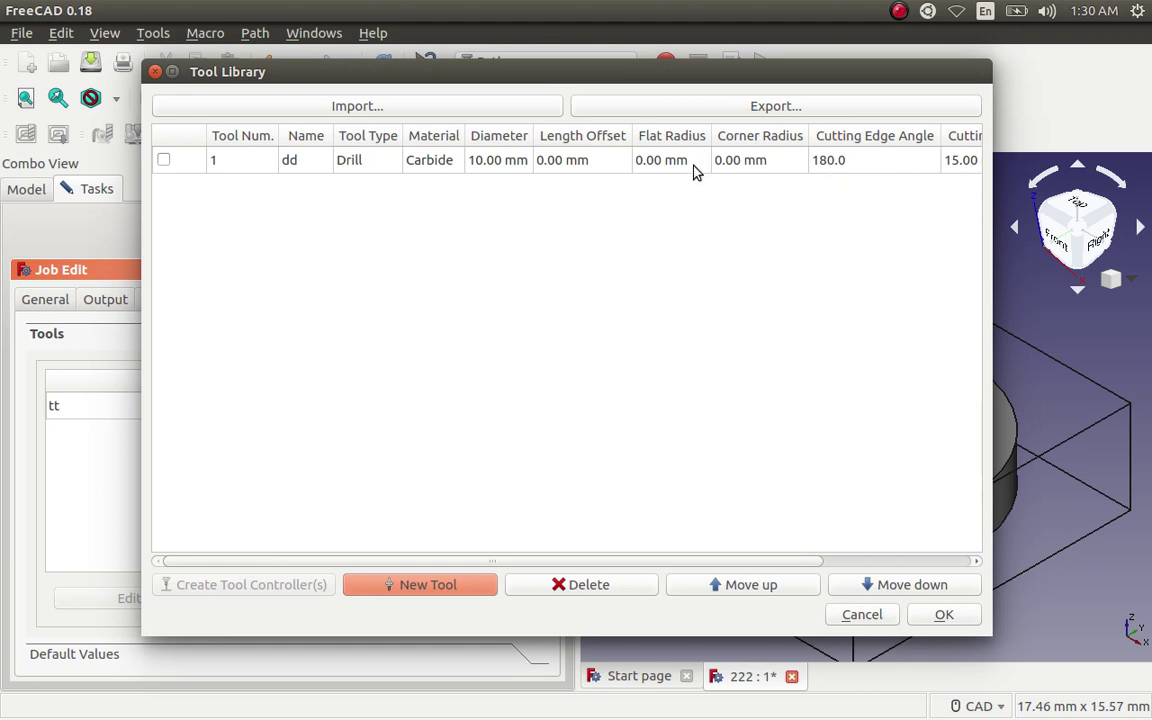
Create a tool controller from the library's drill dd and accept the tool library.
click(164, 160)
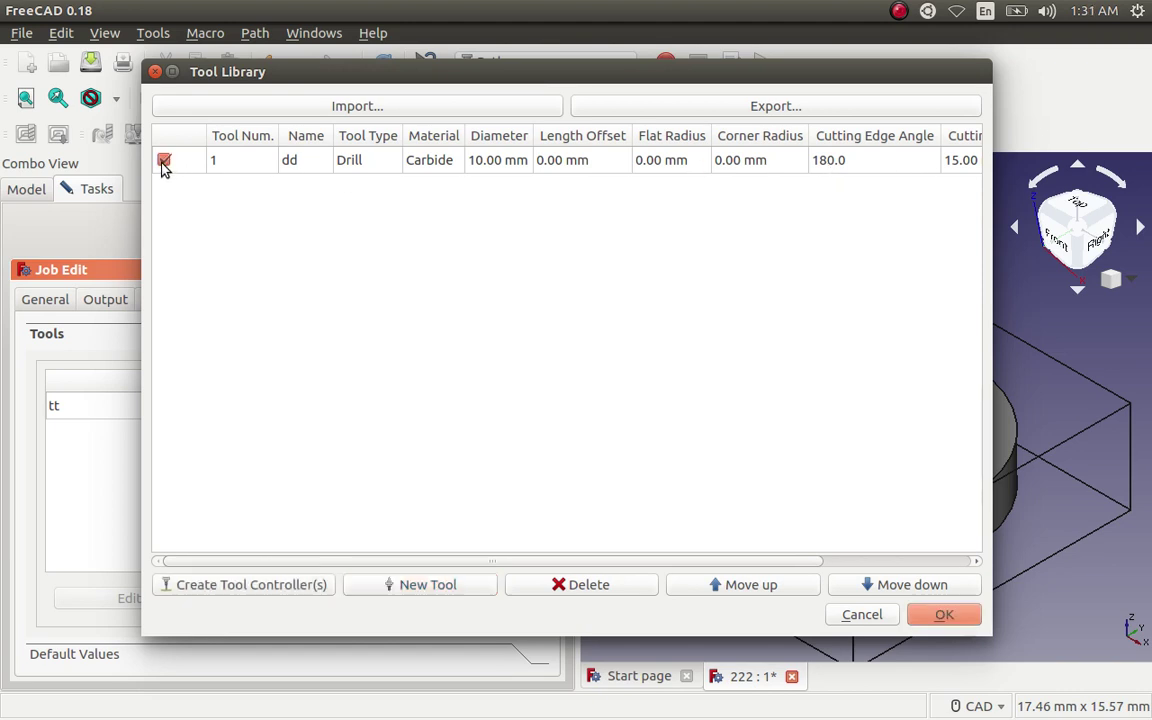
click(257, 595)
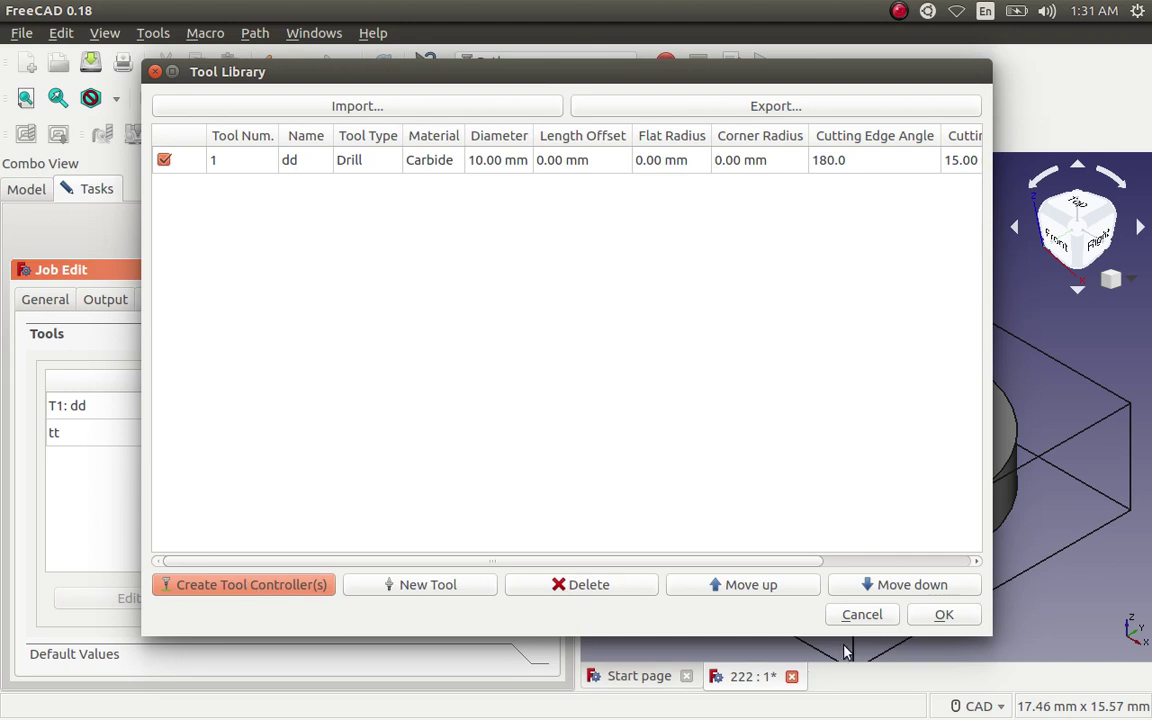
click(945, 616)
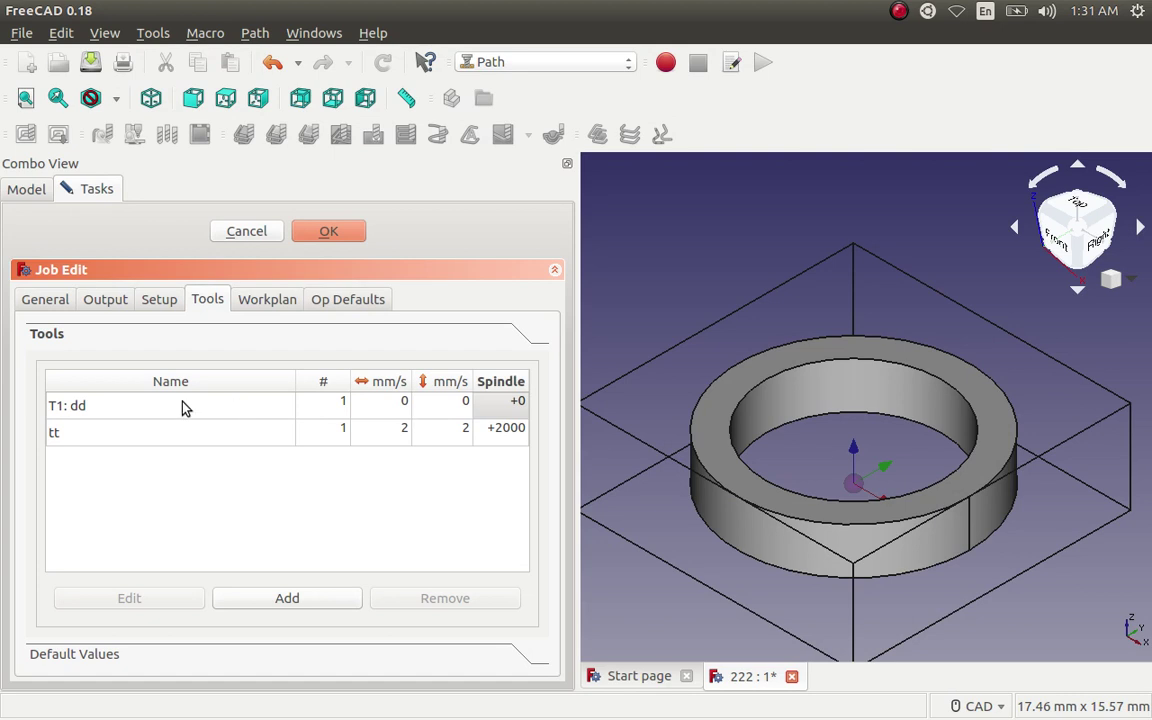
Set the horizontal and vertical feeds of tool controller T1: dd to 2 mm/s.
click(112, 416)
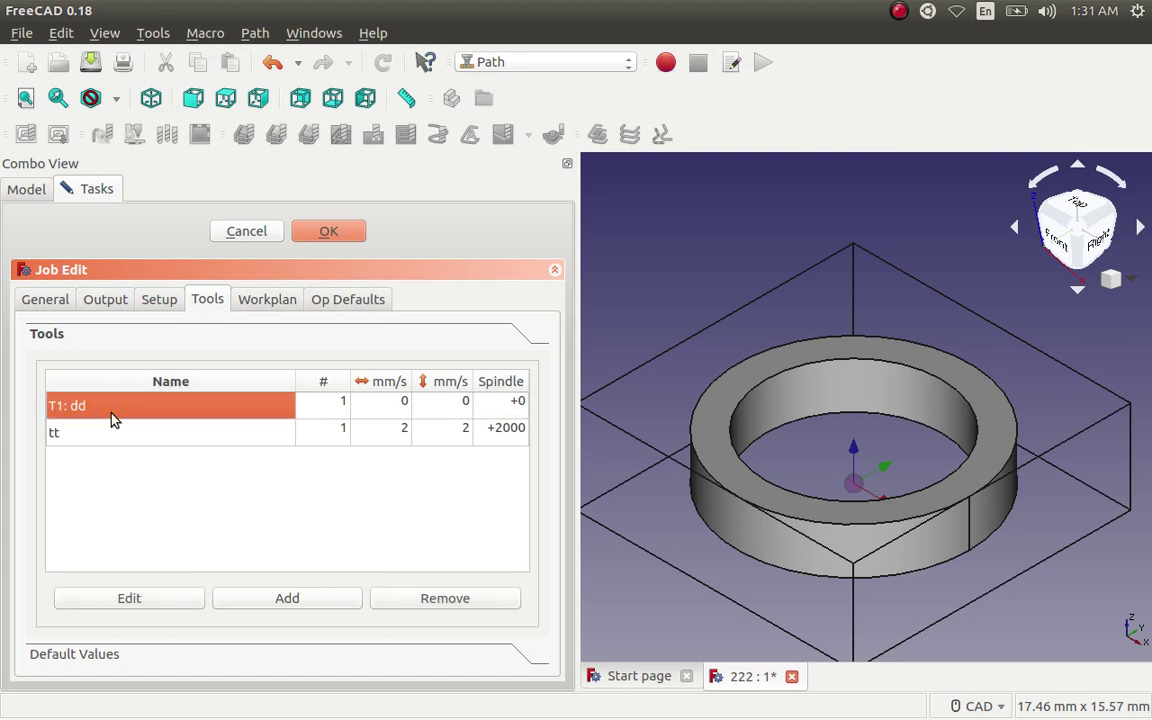
click(155, 603)
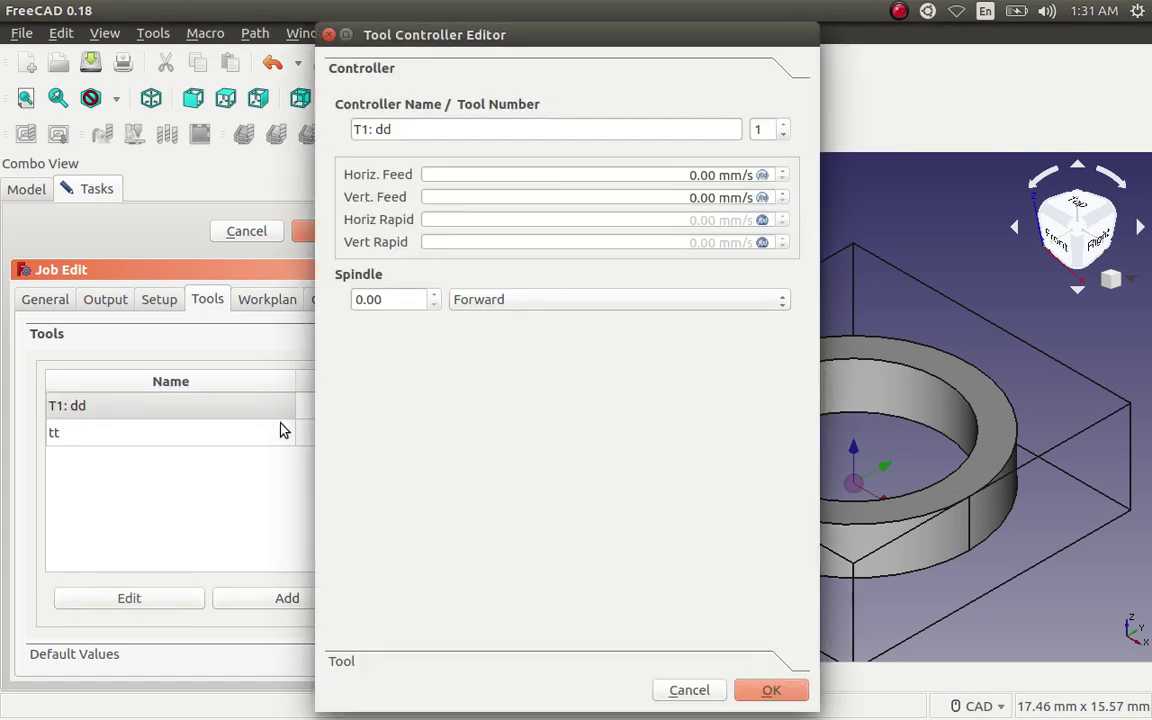
click(697, 175)
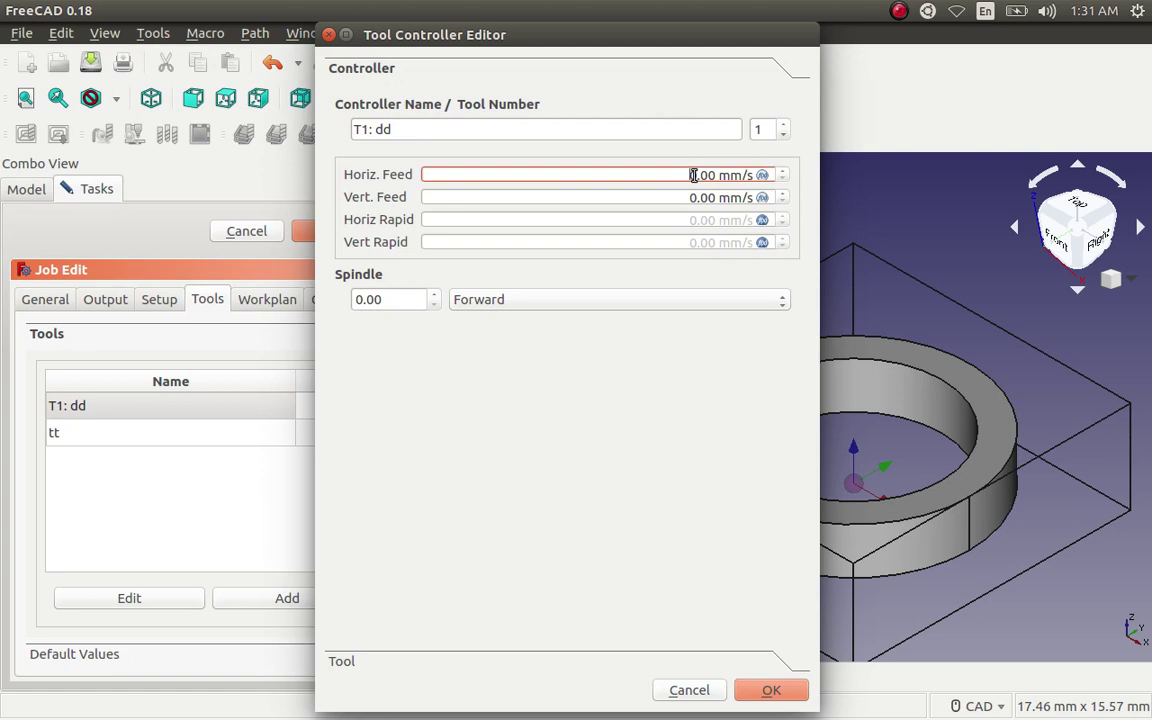
drag(698, 176, 691, 197)
text(2)
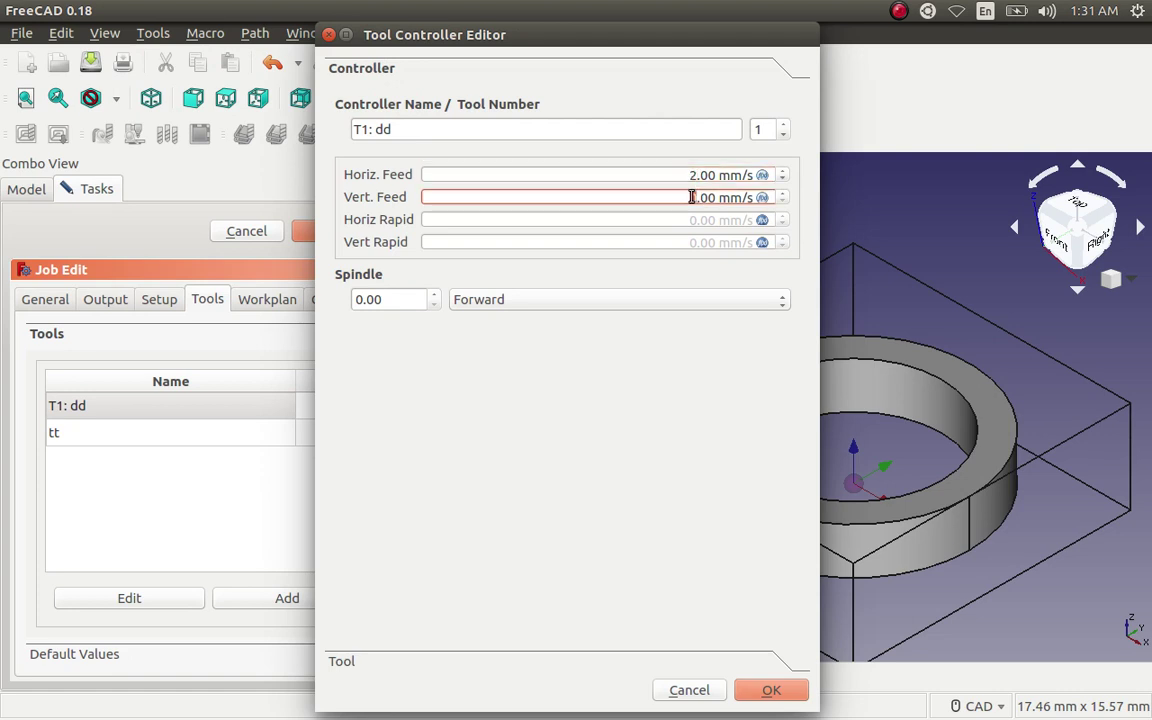
text(2)
Set the dd drill's diameter D to 8 mm and height H to 5 mm, and accept the tool controller's settings.
click(340, 661)
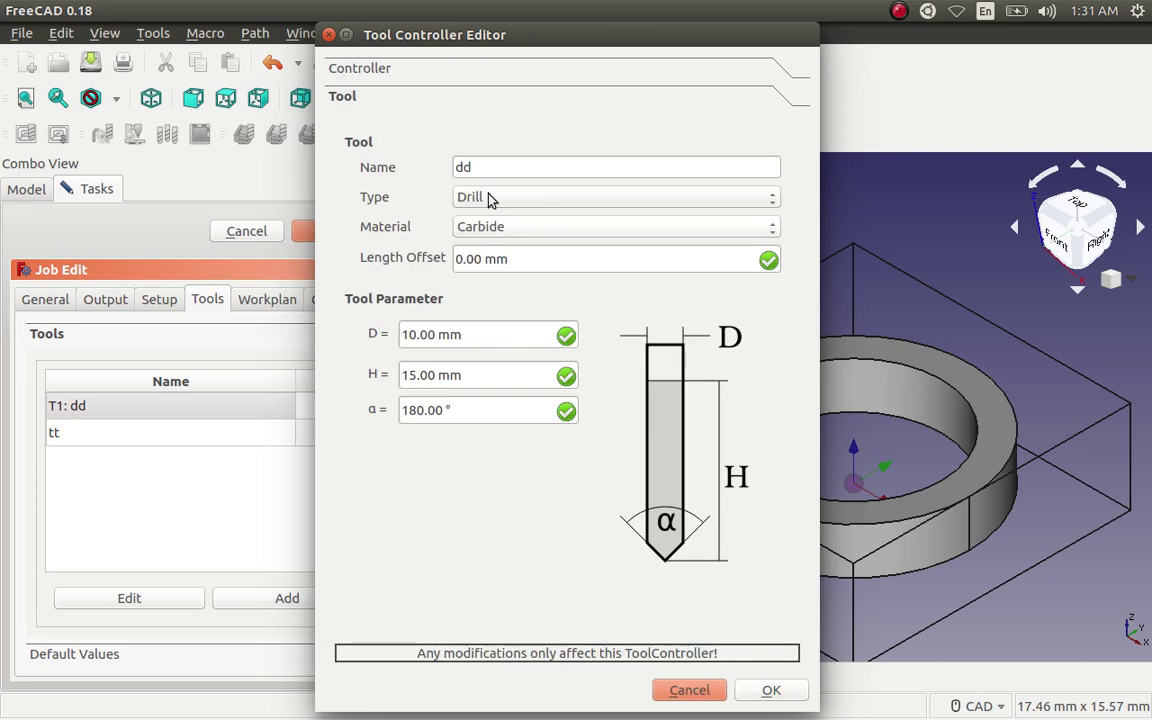
click(766, 203)
click(765, 204)
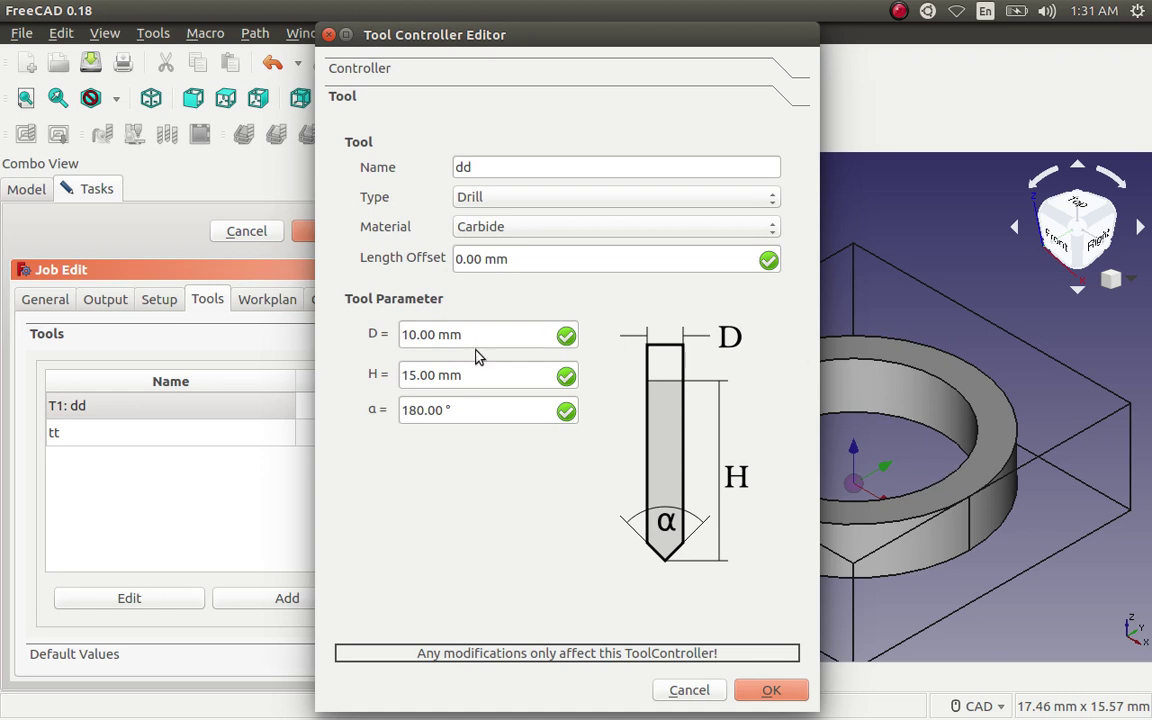
click(408, 335)
drag(409, 335, 403, 335)
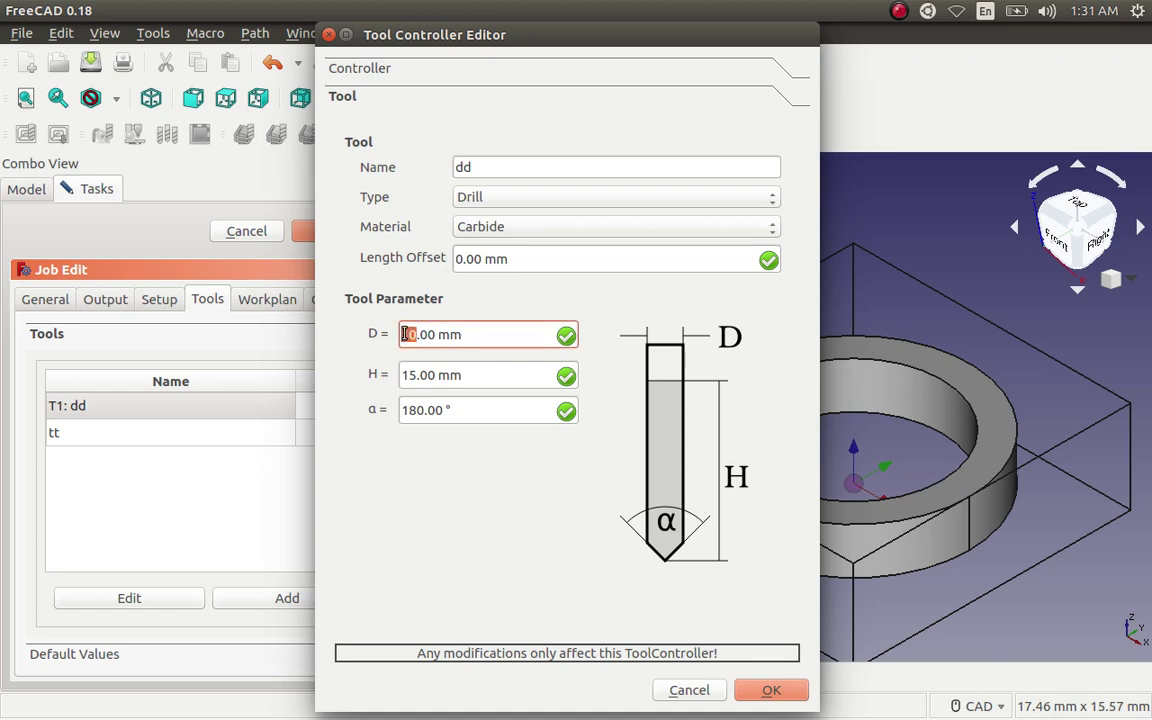
text(8)
drag(413, 376, 404, 376)
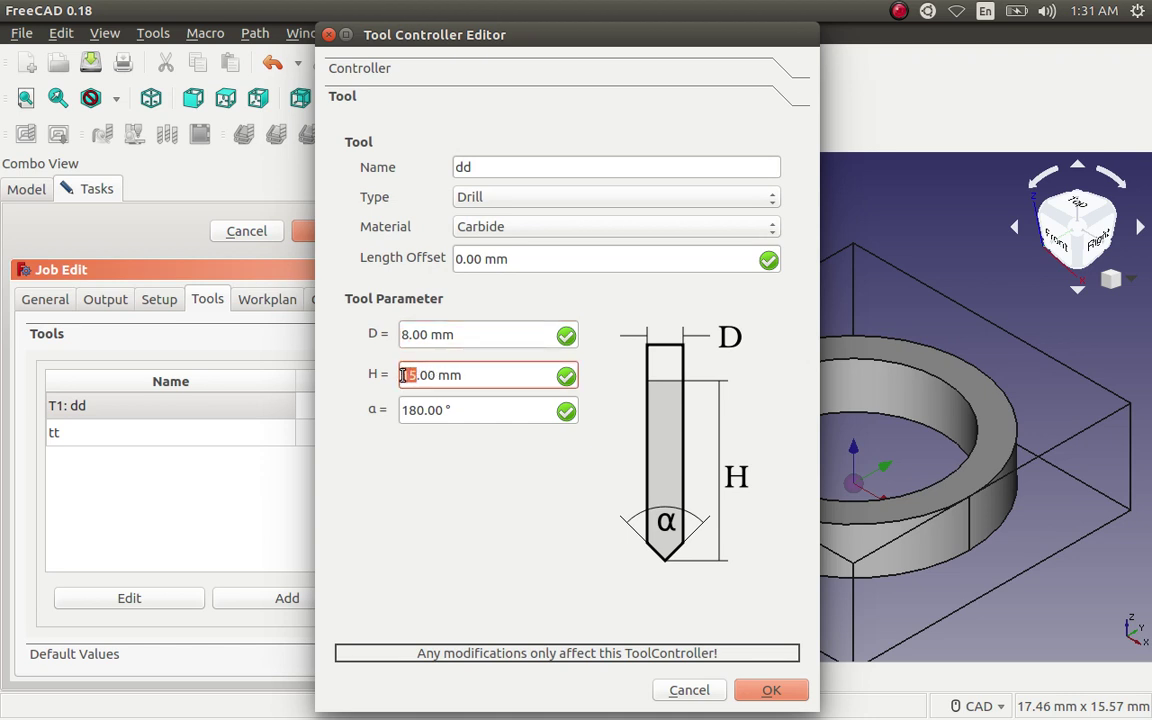
text(5)
click(769, 691)
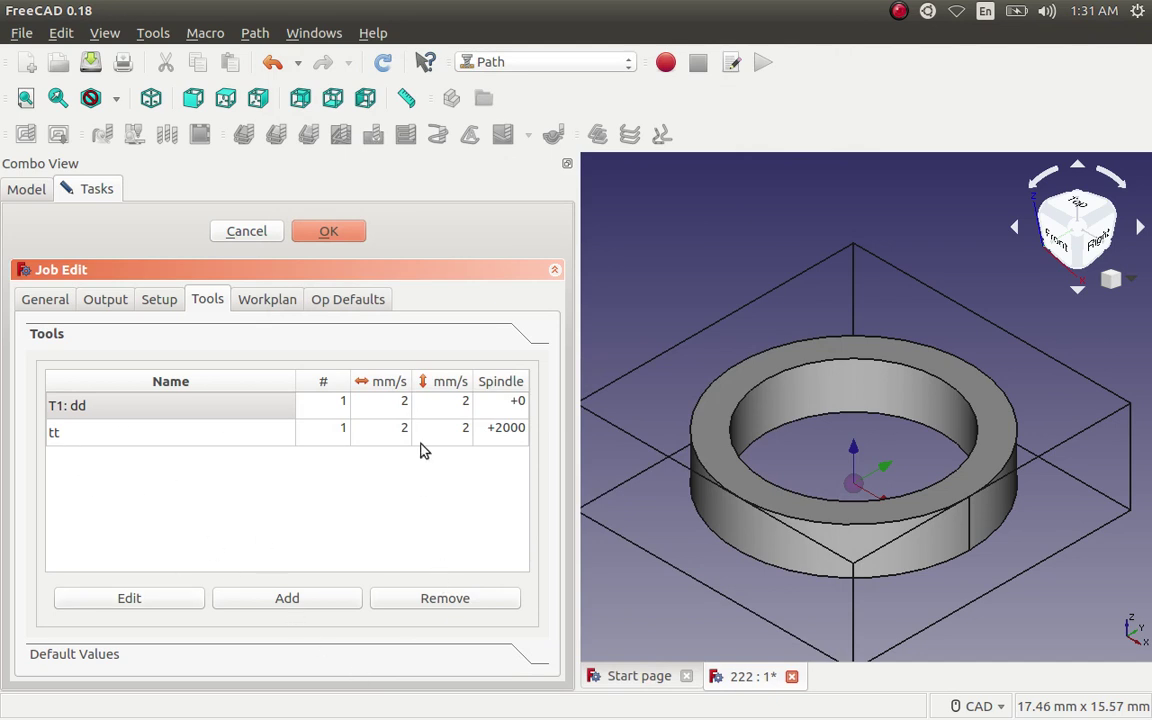
Set the spindle speed of T1: dd to 2000 and accept the job settings.
click(518, 408)
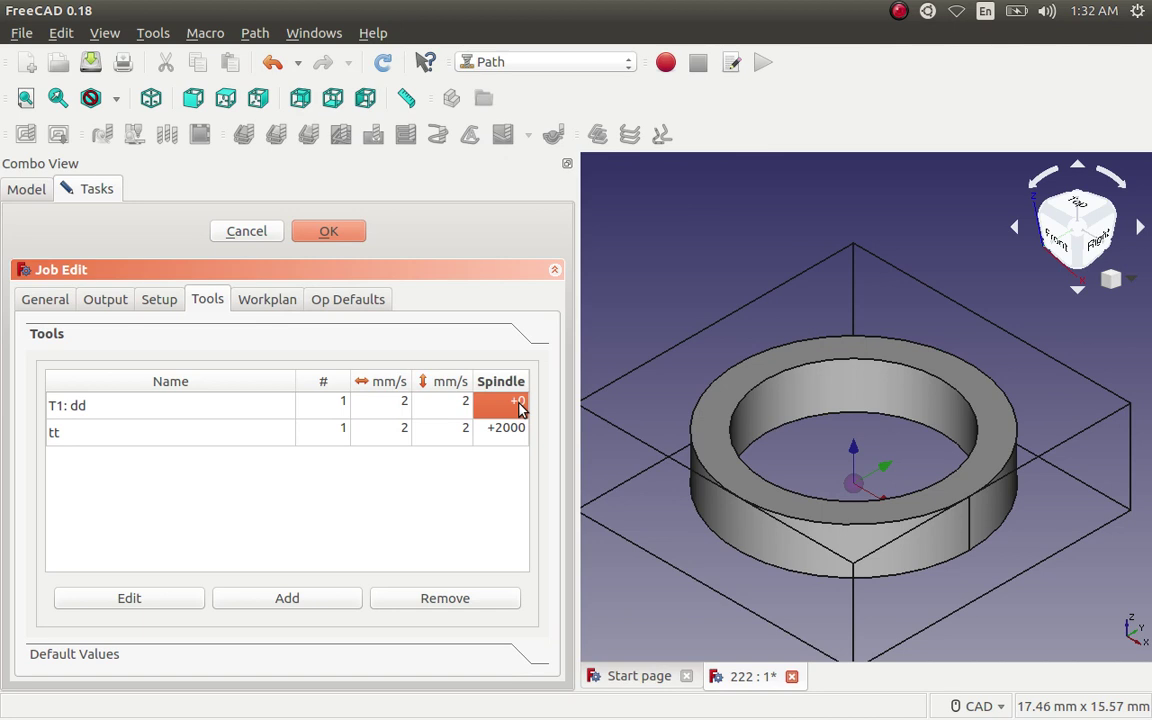
double_click(518, 406)
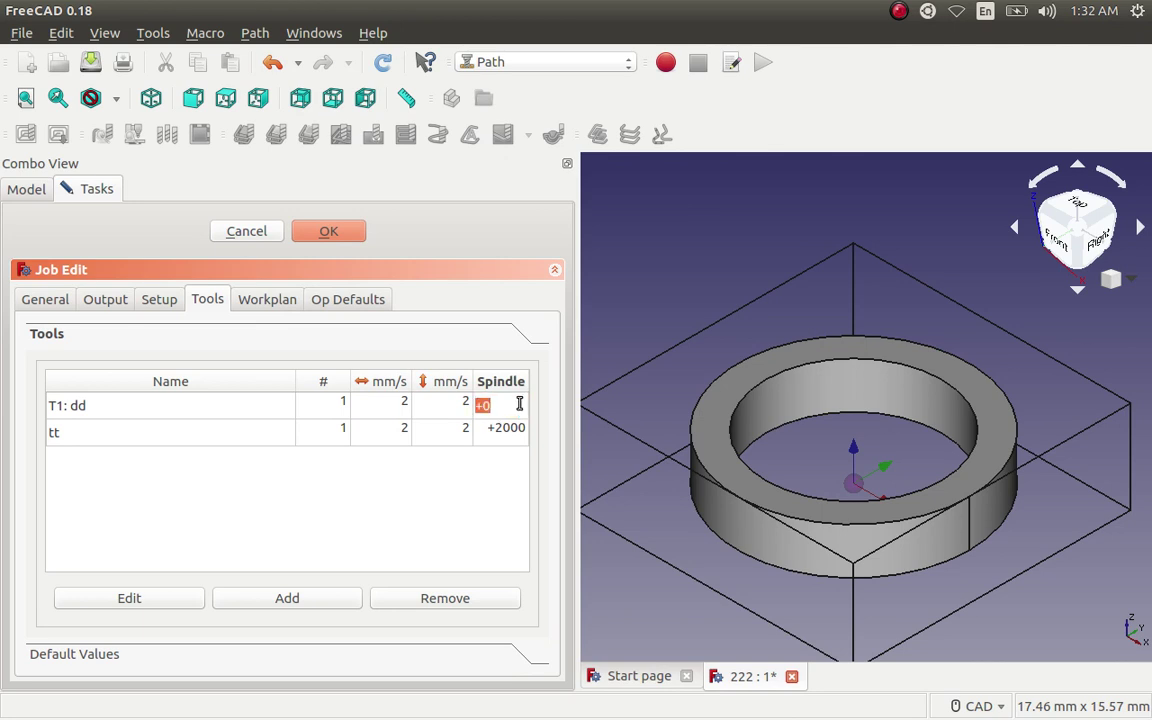
key(Home)
key(BackSpace)
text(2000)
click(396, 496)
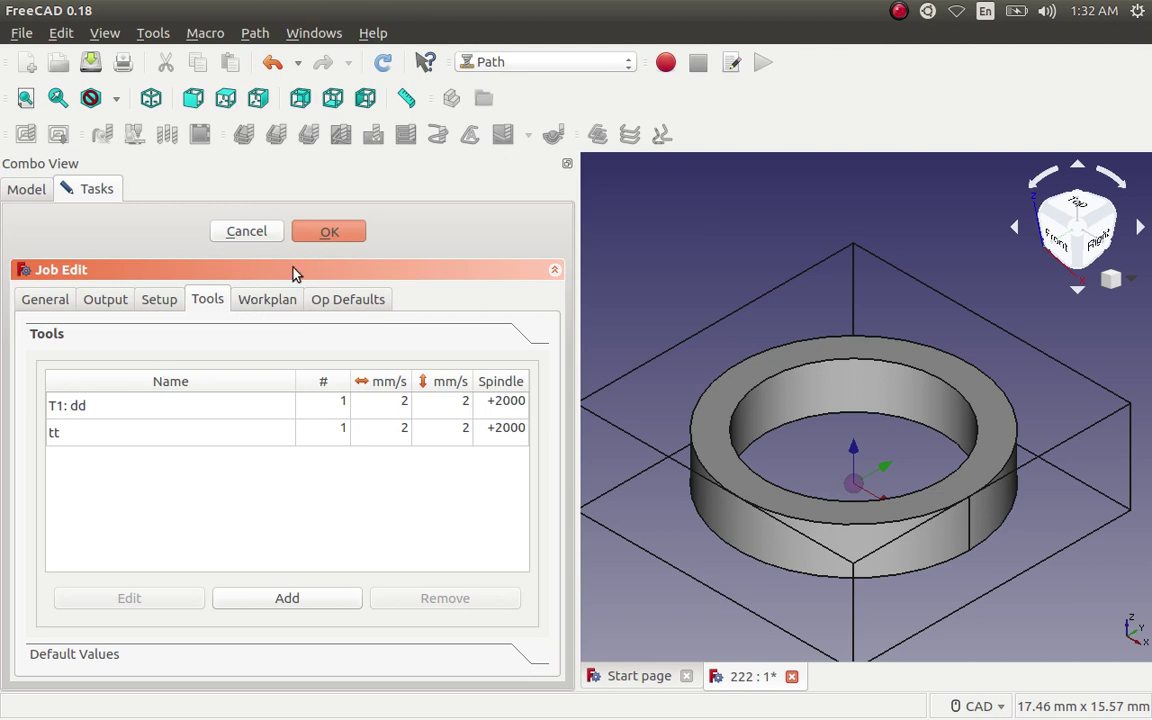
click(334, 231)
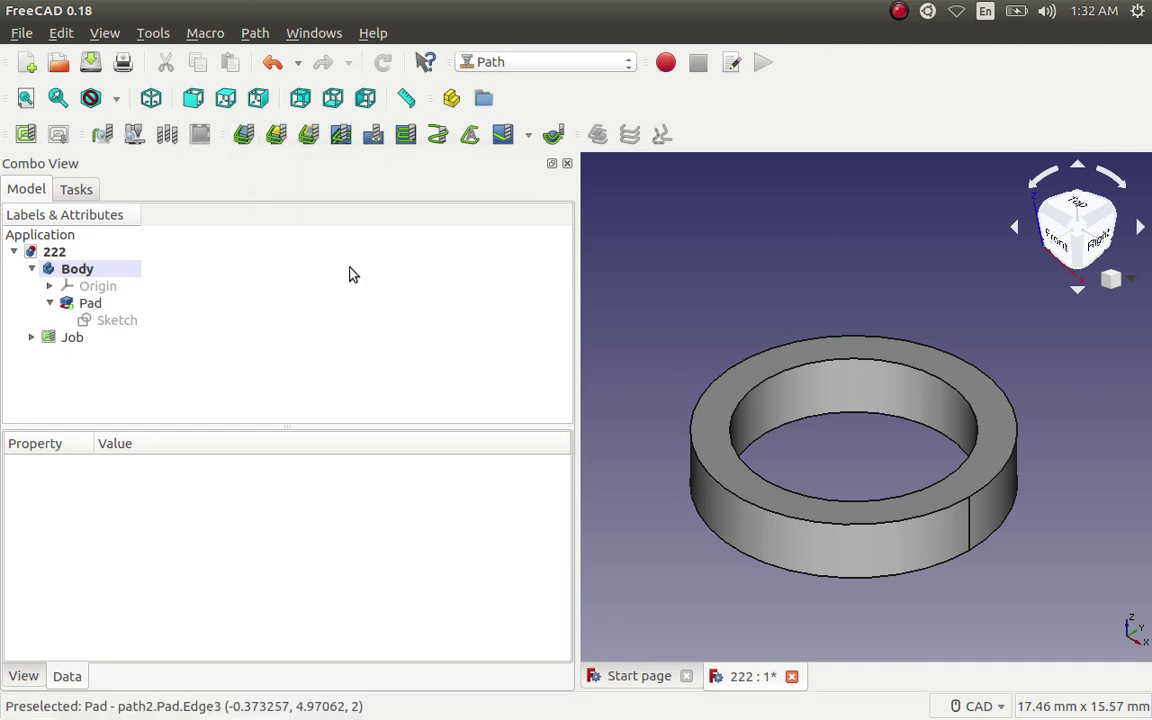
Add a Contour operation around the ring using tool controller tt, with its default settings.
click(243, 135)
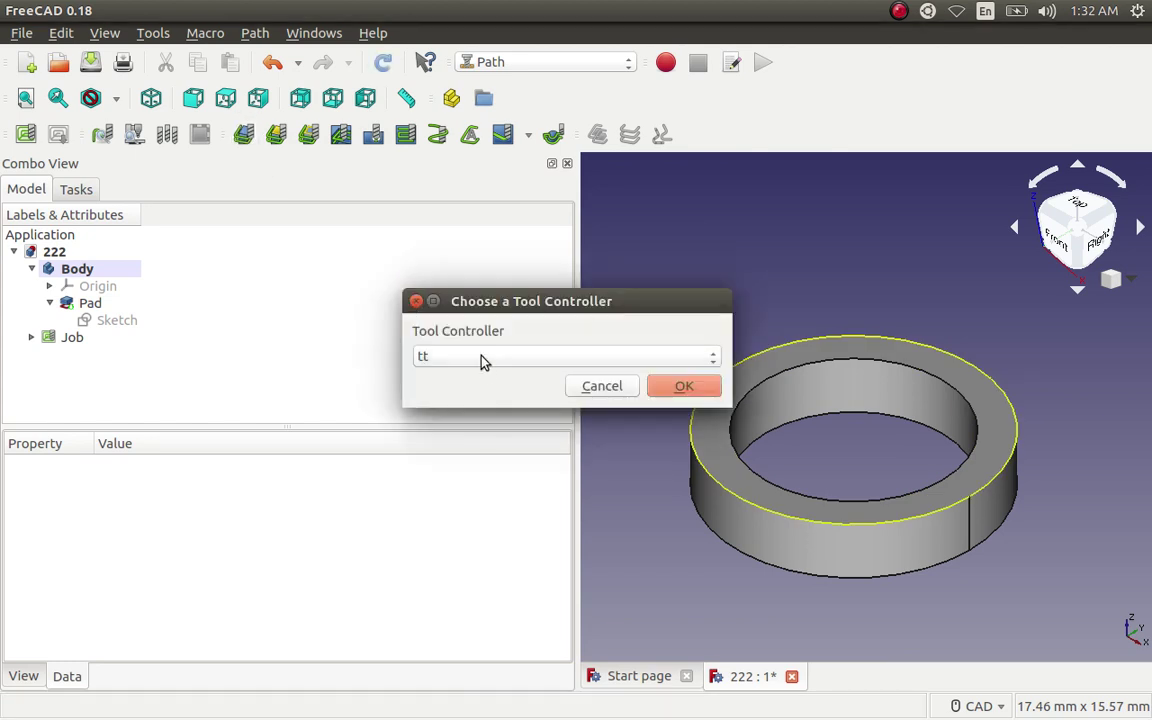
click(675, 388)
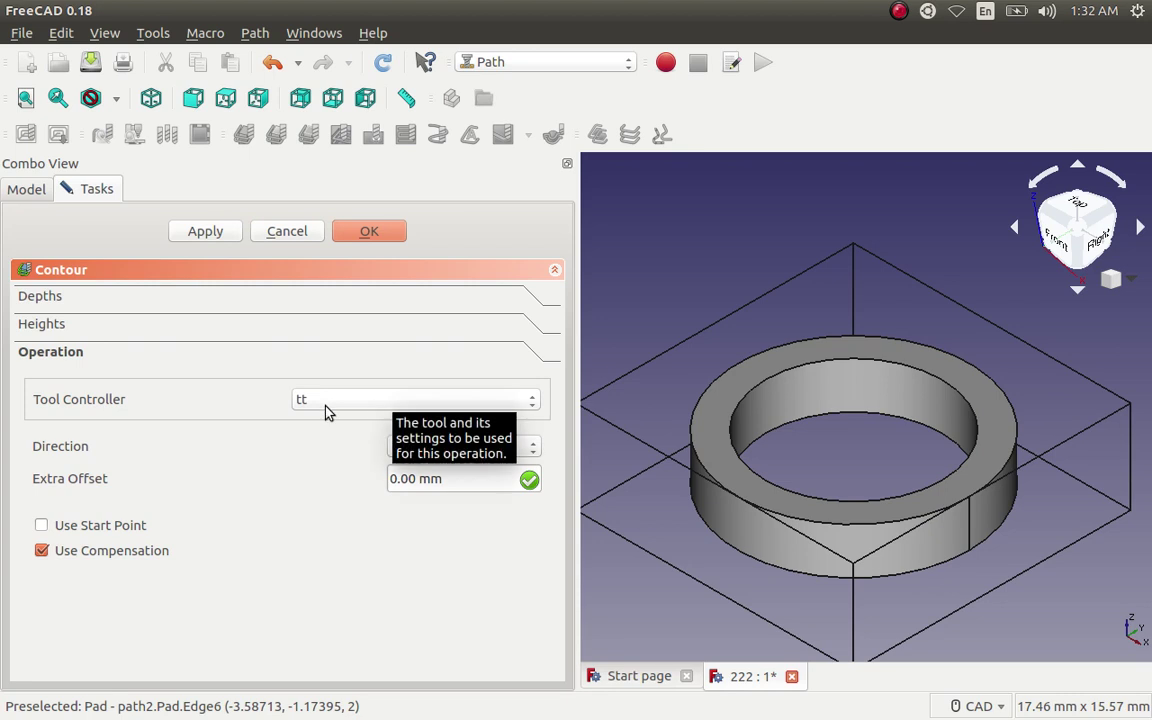
click(366, 231)
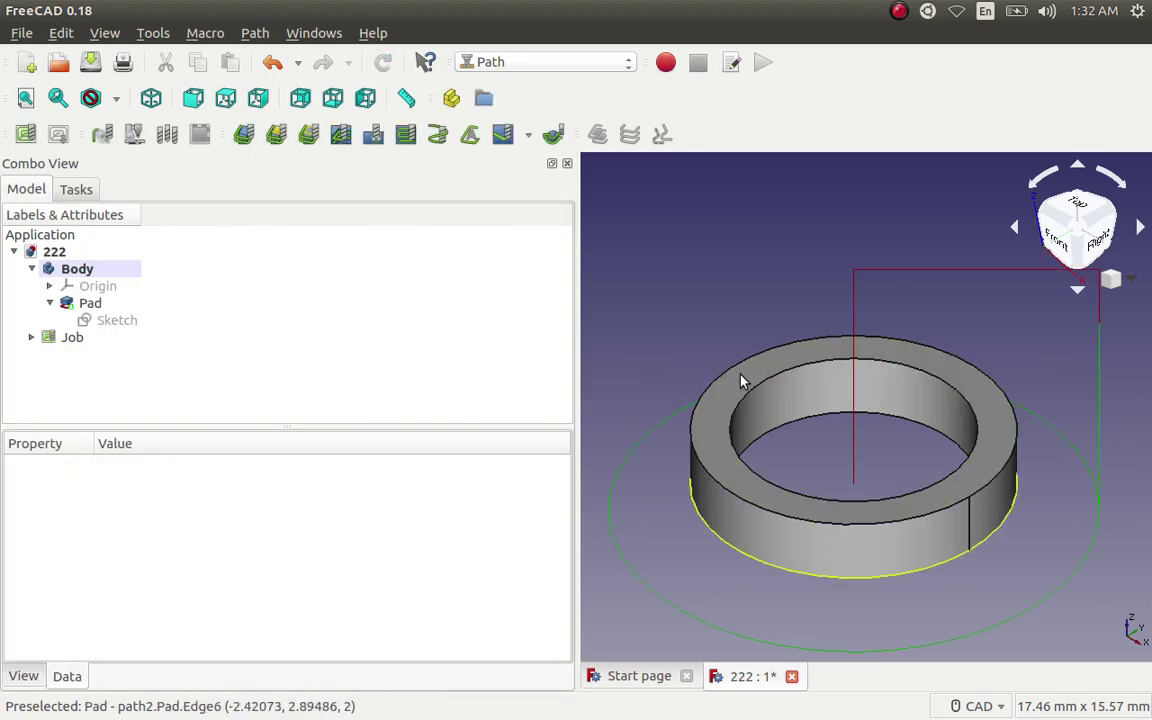
Add a face milling operation for the ring's top face using tool controller tt and the Offset pattern.
click(738, 468)
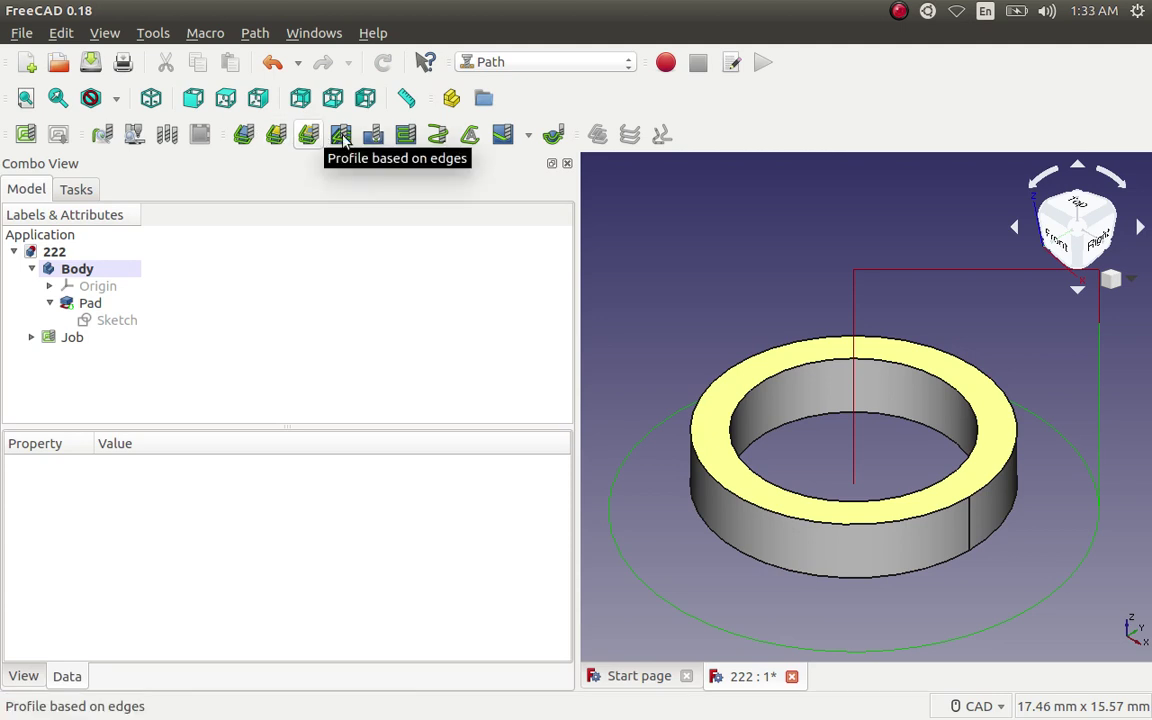
click(406, 142)
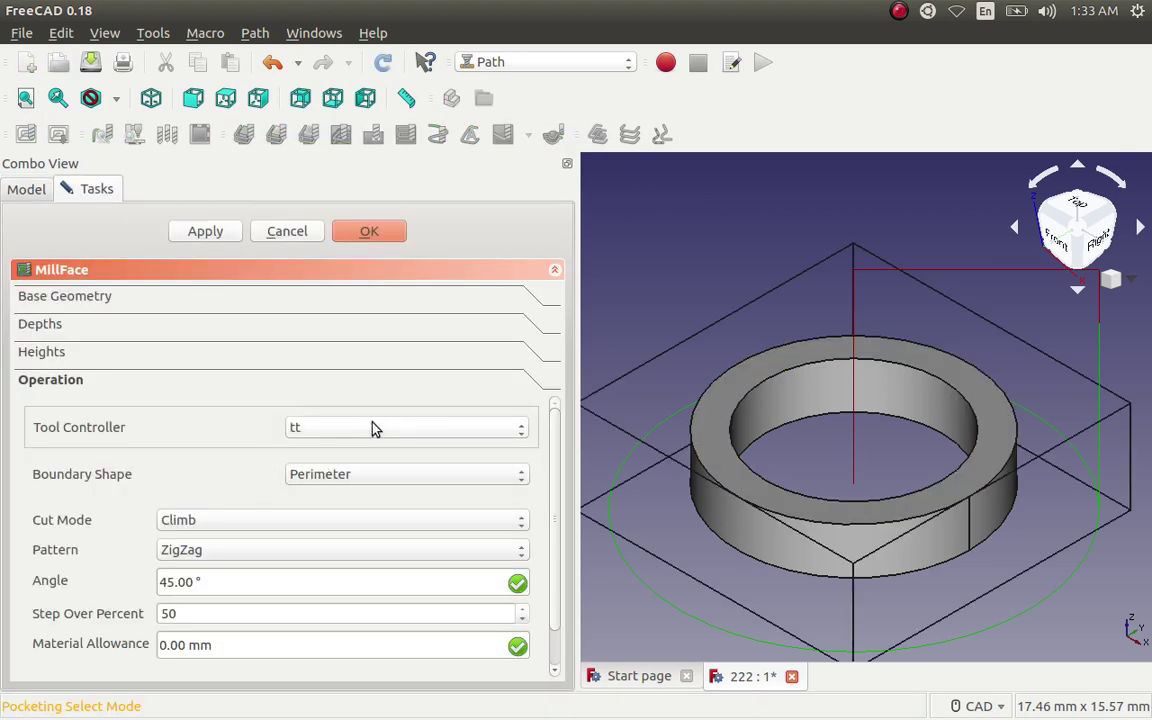
click(484, 434)
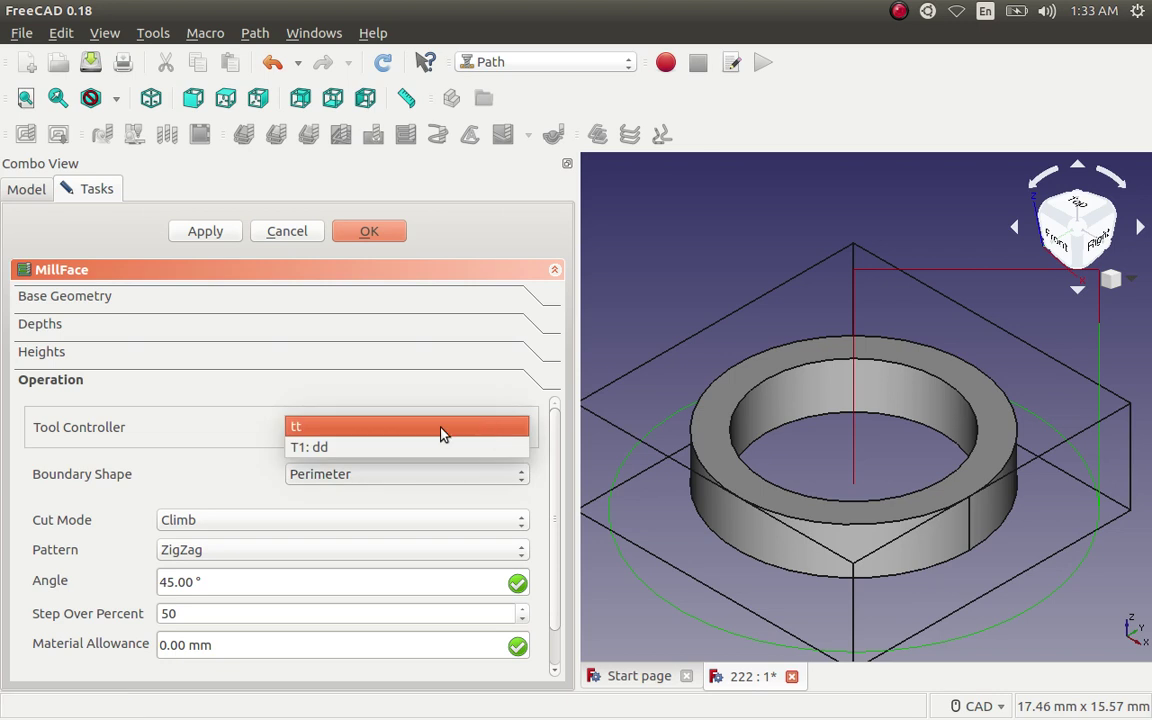
click(301, 430)
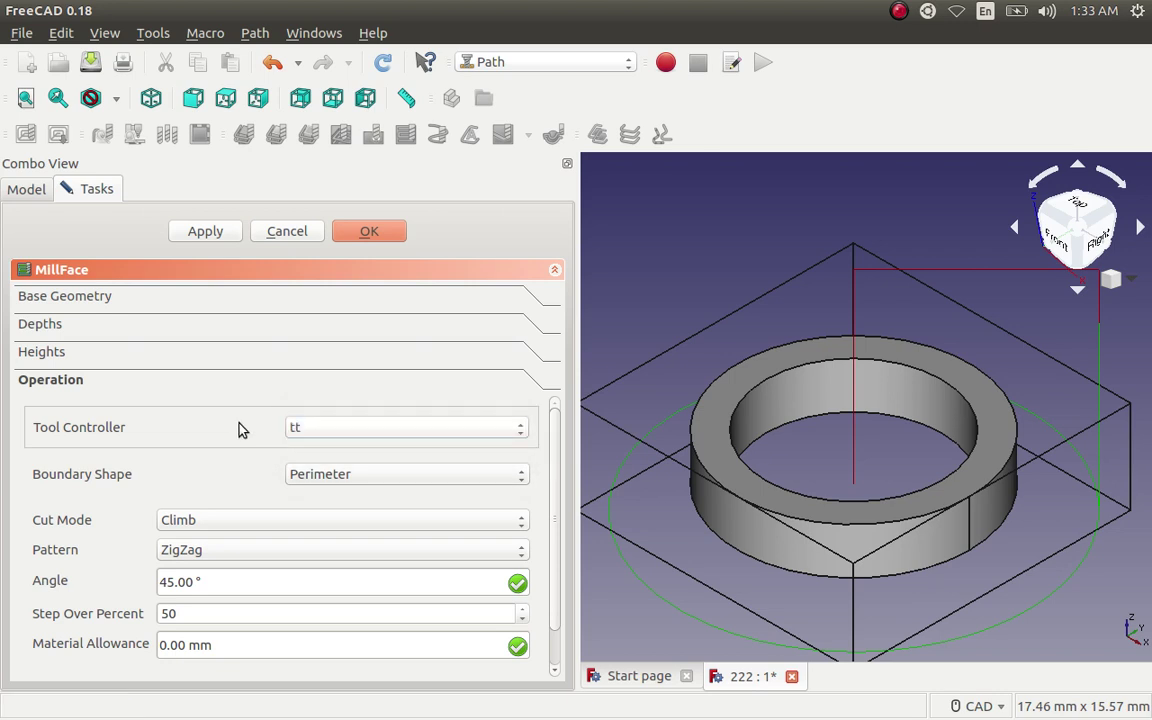
click(210, 551)
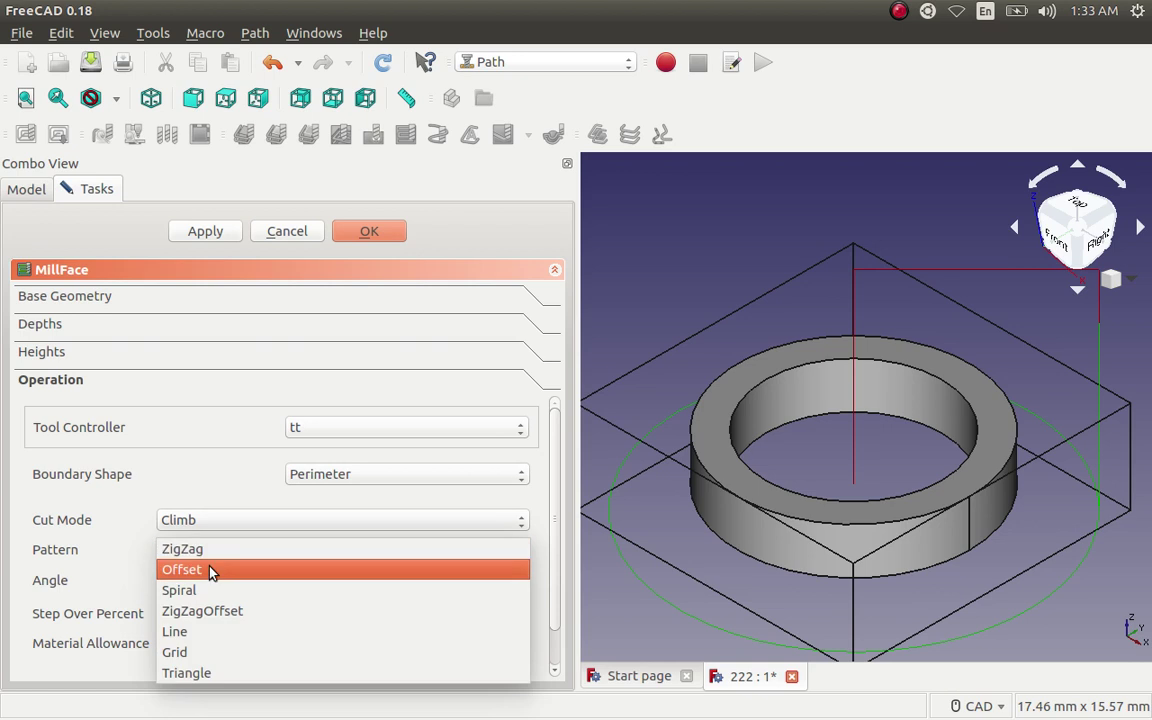
click(211, 570)
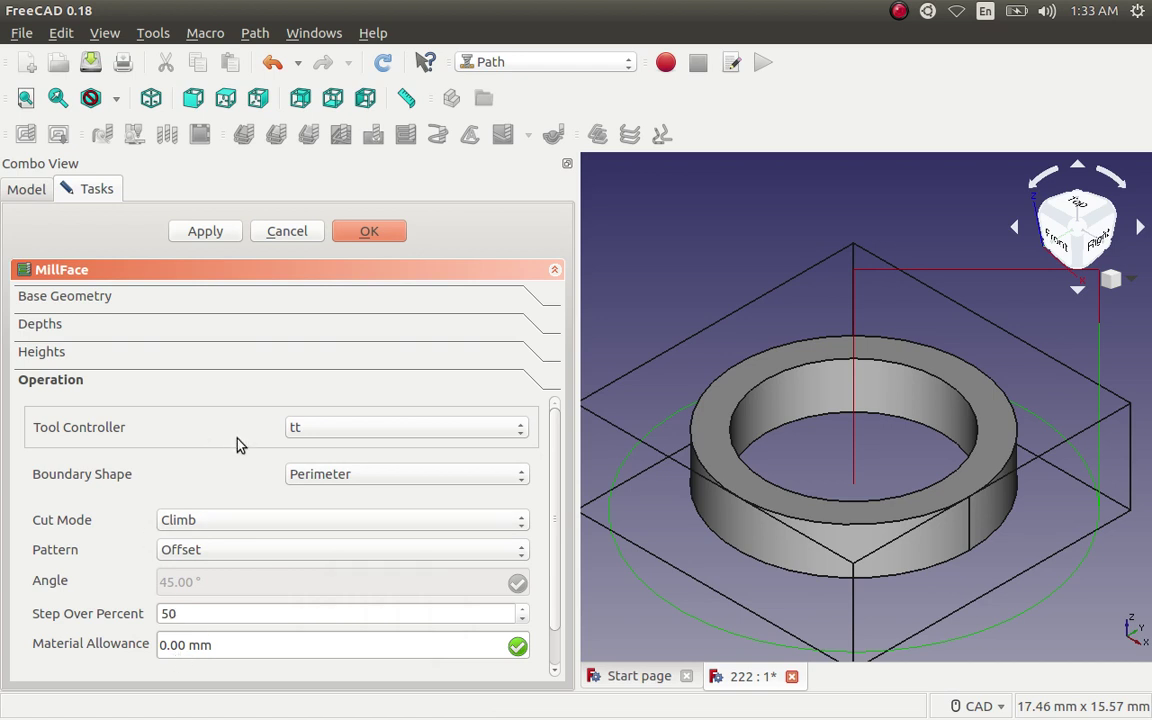
click(366, 234)
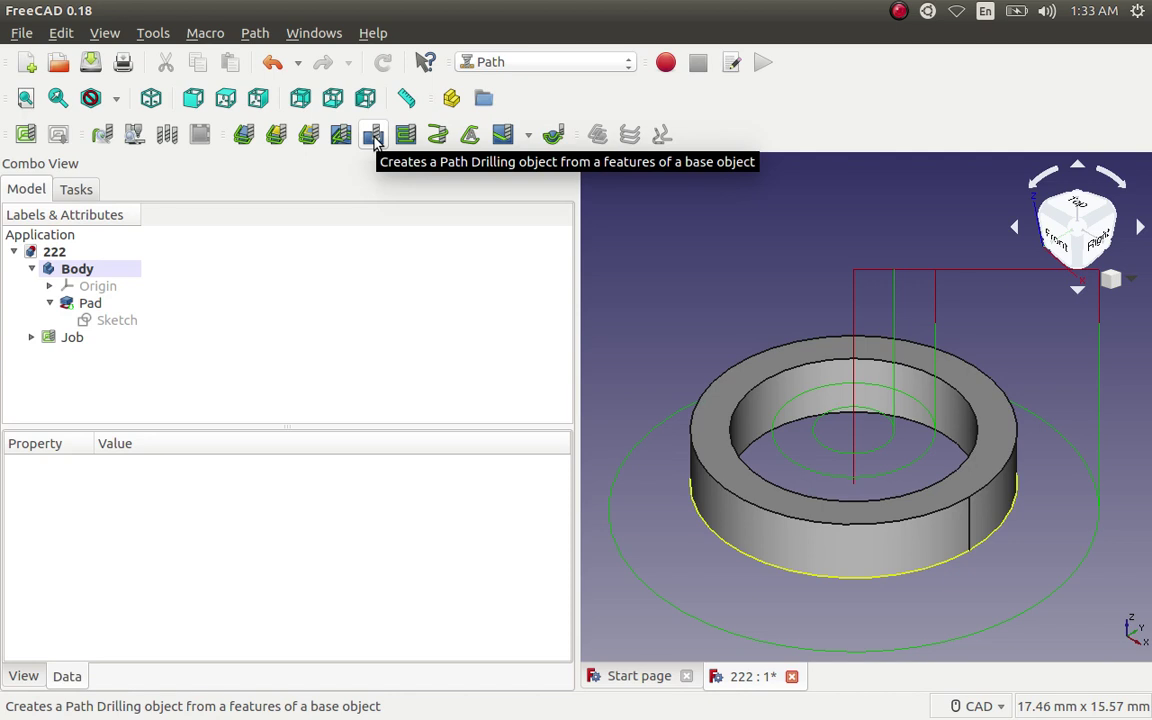
Add a Drilling operation on the ring's inner cylindrical face using tool controller T1: dd, keeping the other settings at their defaults.
click(780, 392)
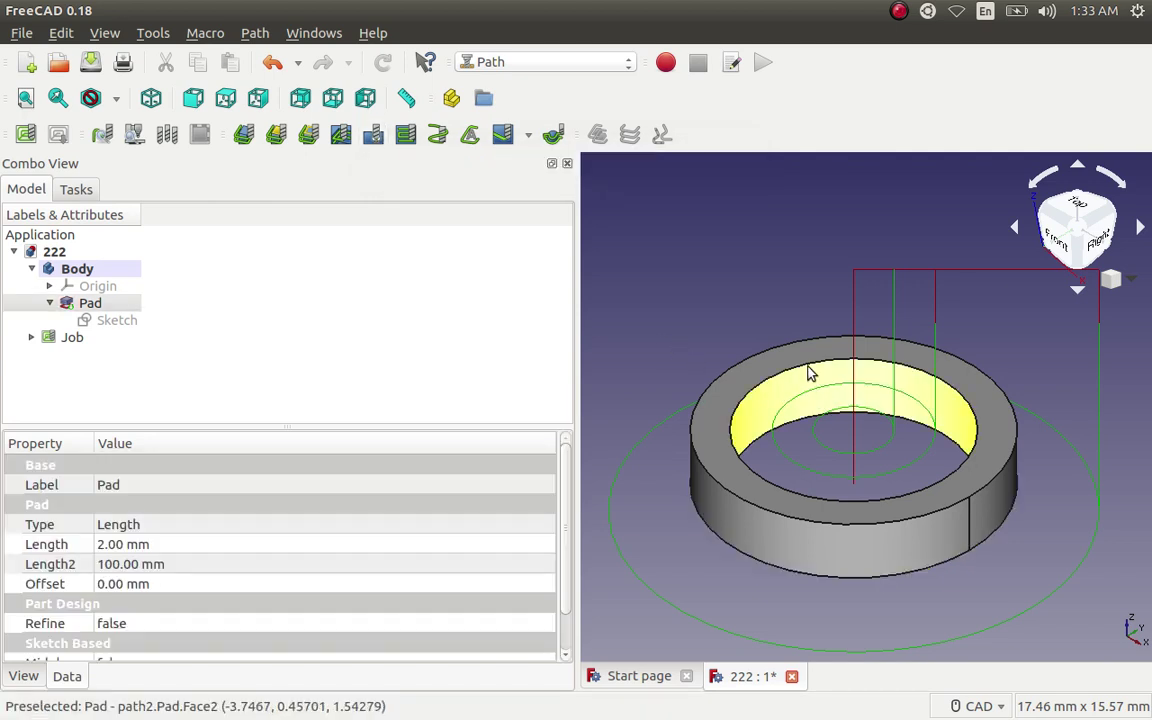
click(374, 137)
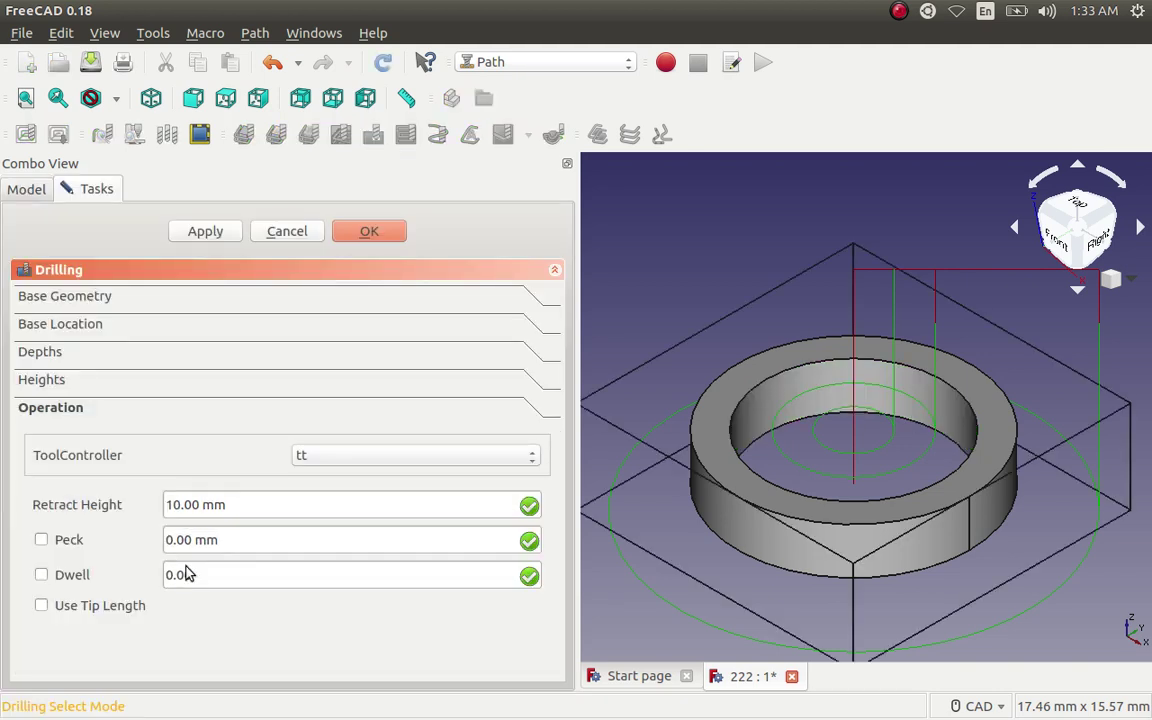
click(418, 463)
click(418, 463)
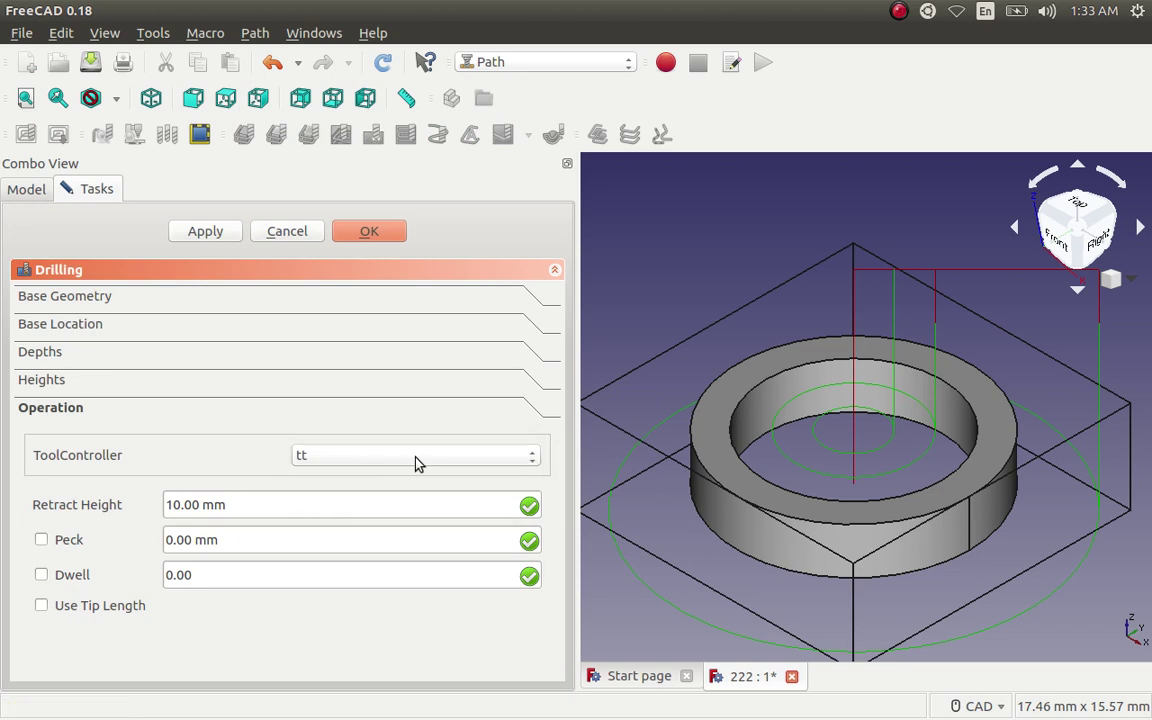
click(418, 463)
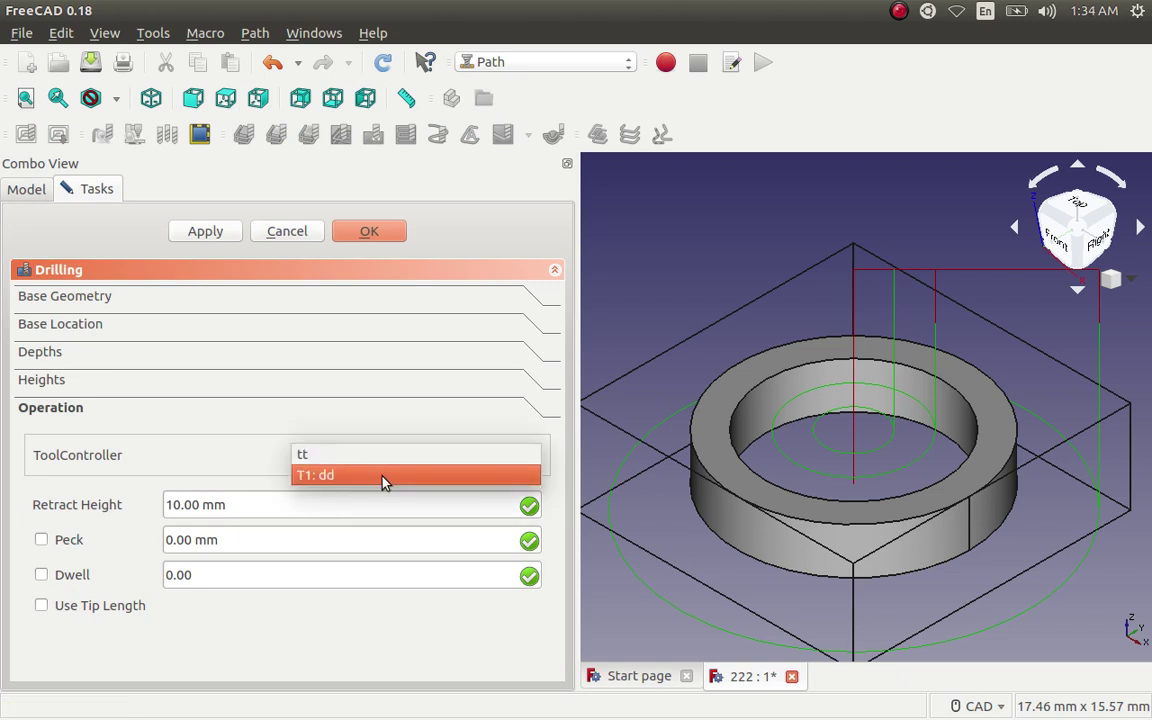
click(383, 476)
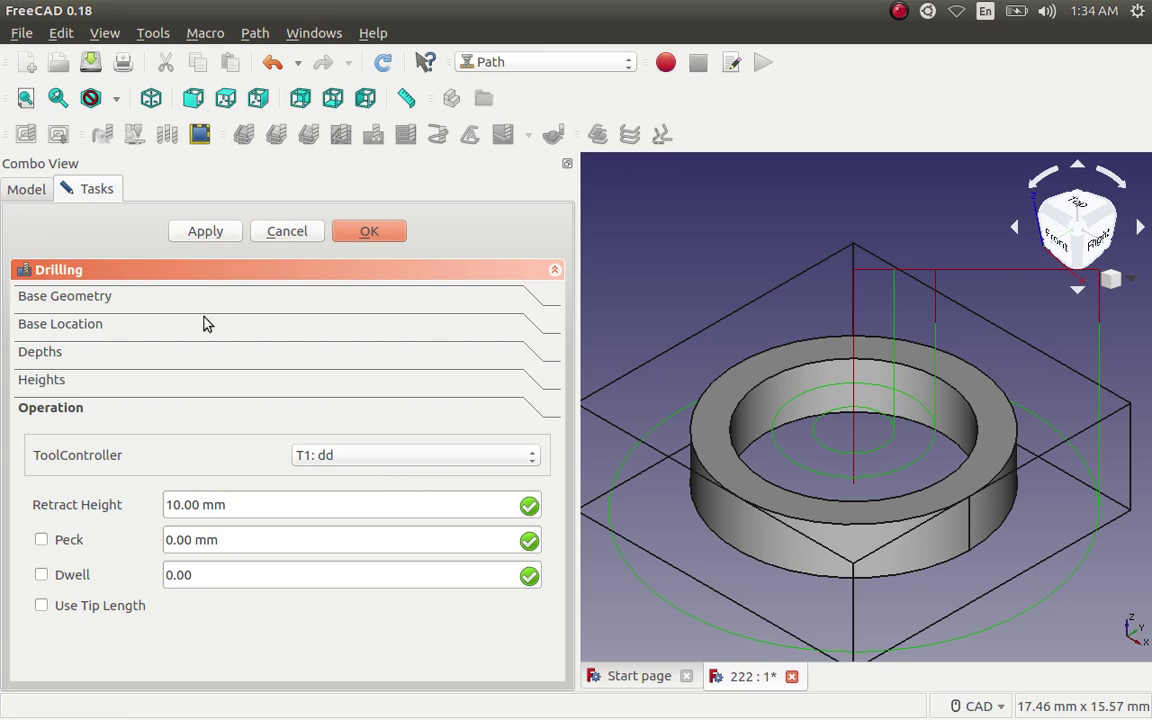
click(368, 232)
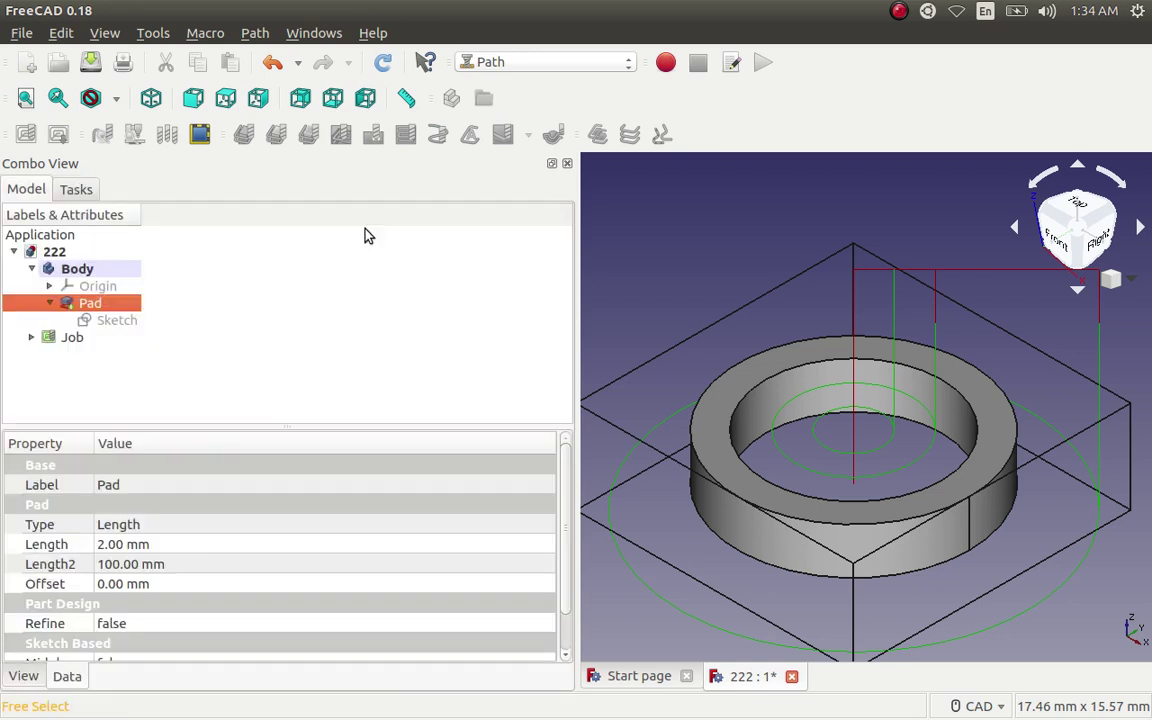
Expand the Job and its Operations group in the model tree and review the operations it contains.
click(31, 337)
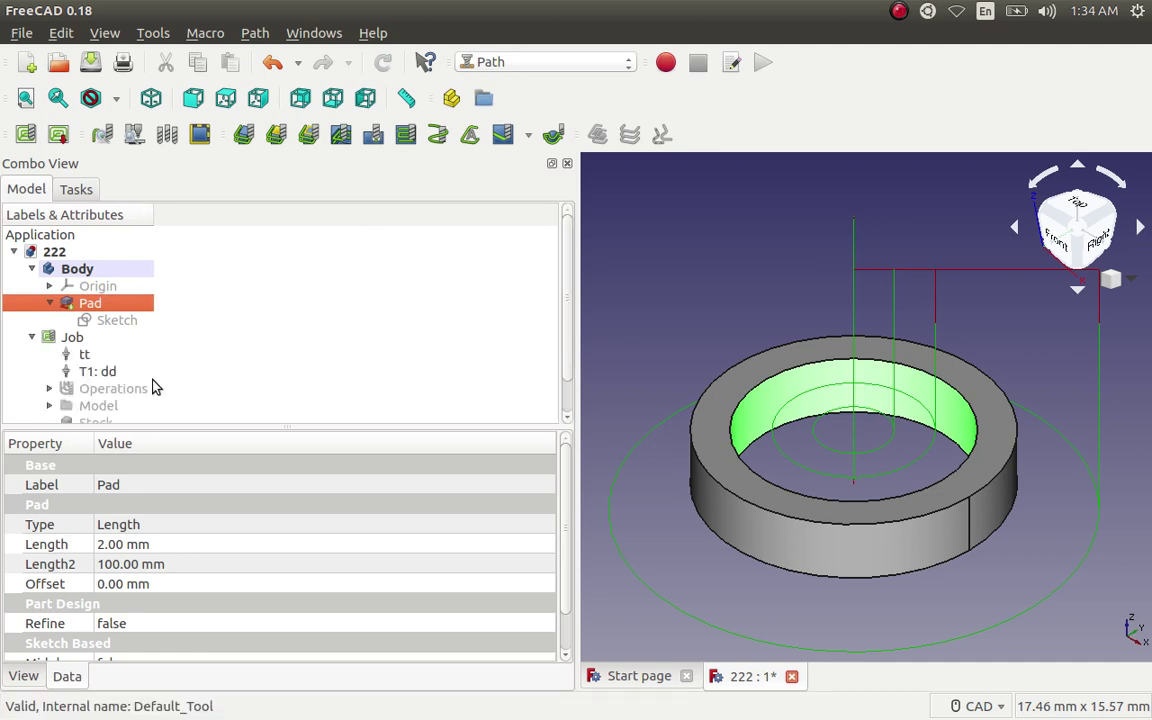
scroll(100, 375, down, 1)
click(48, 357)
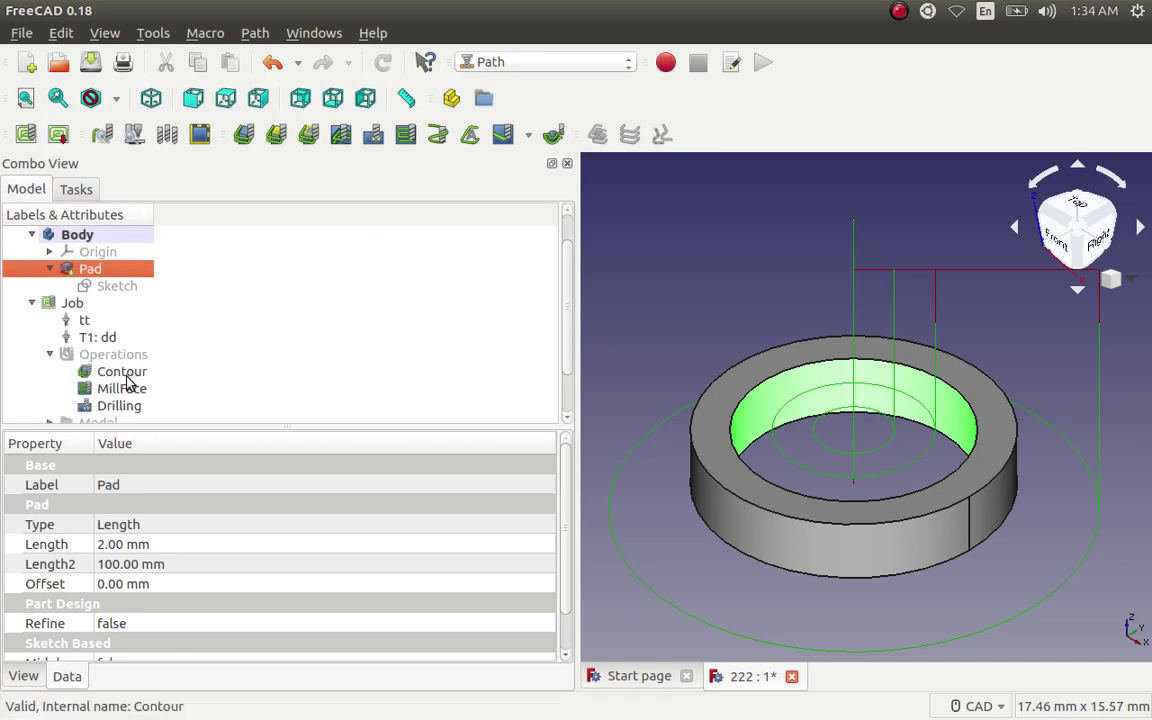
scroll(224, 338, down, 1)
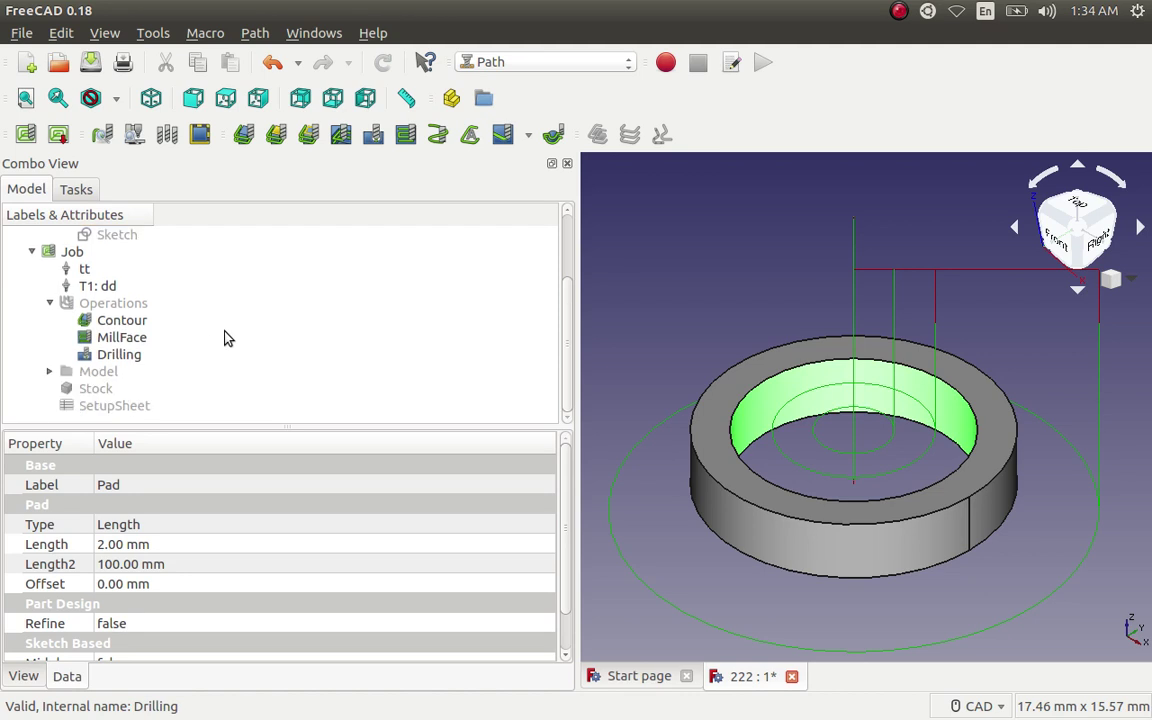
scroll(224, 338, up, 2)
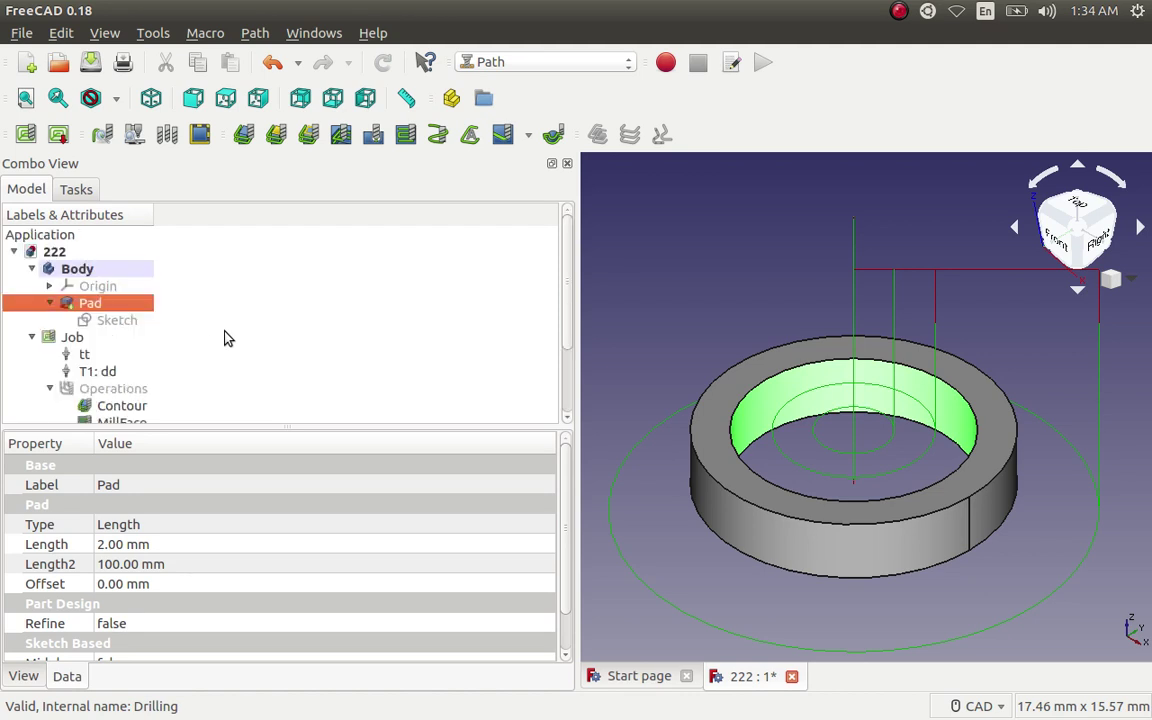
Inspect the Job's G-code through to its end without committing changes, and briefly open and cancel the path simulator.
click(104, 137)
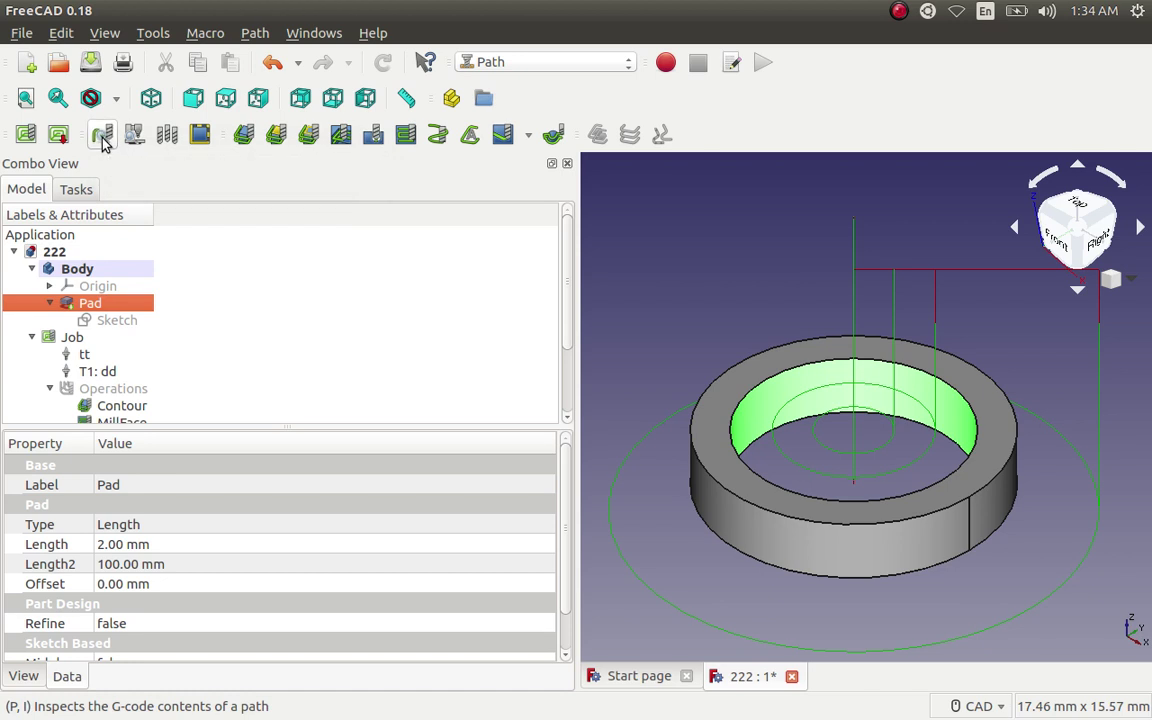
click(75, 337)
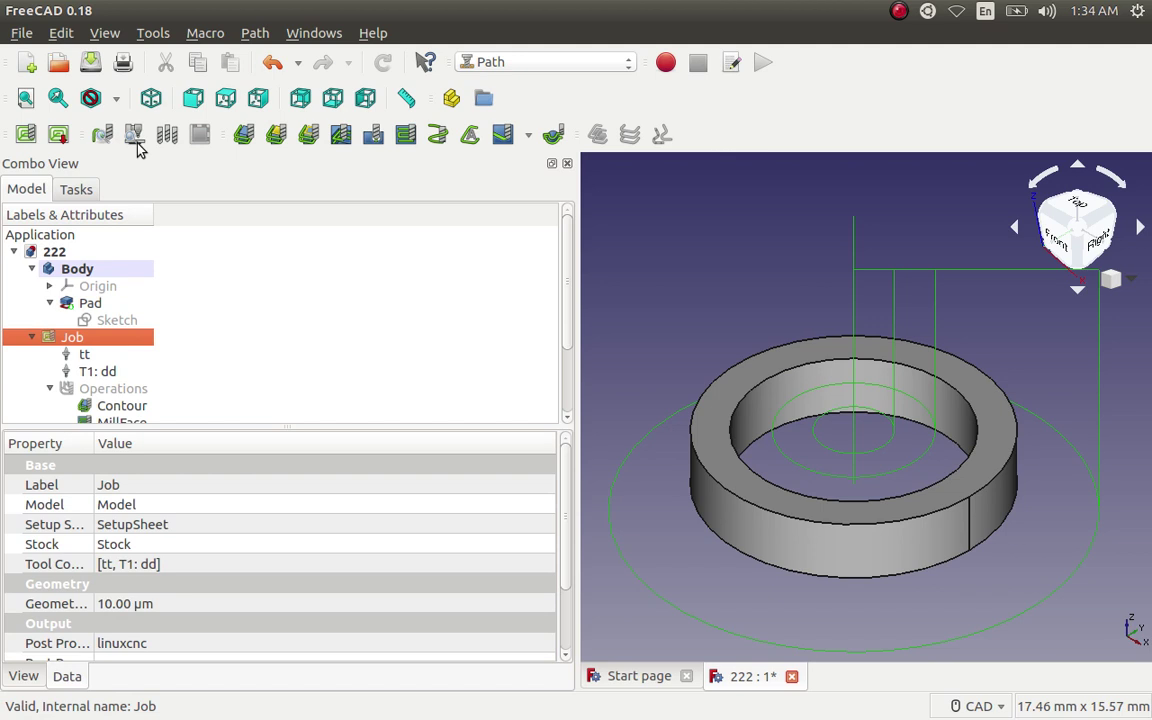
click(104, 137)
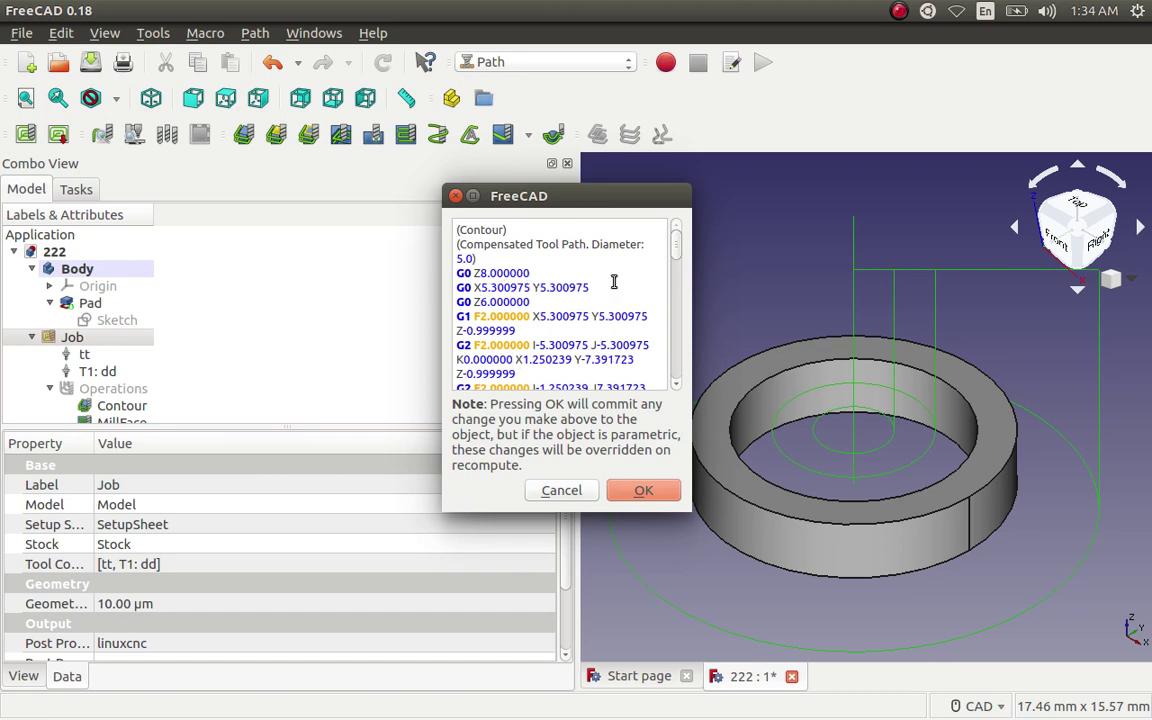
drag(678, 256, 683, 393)
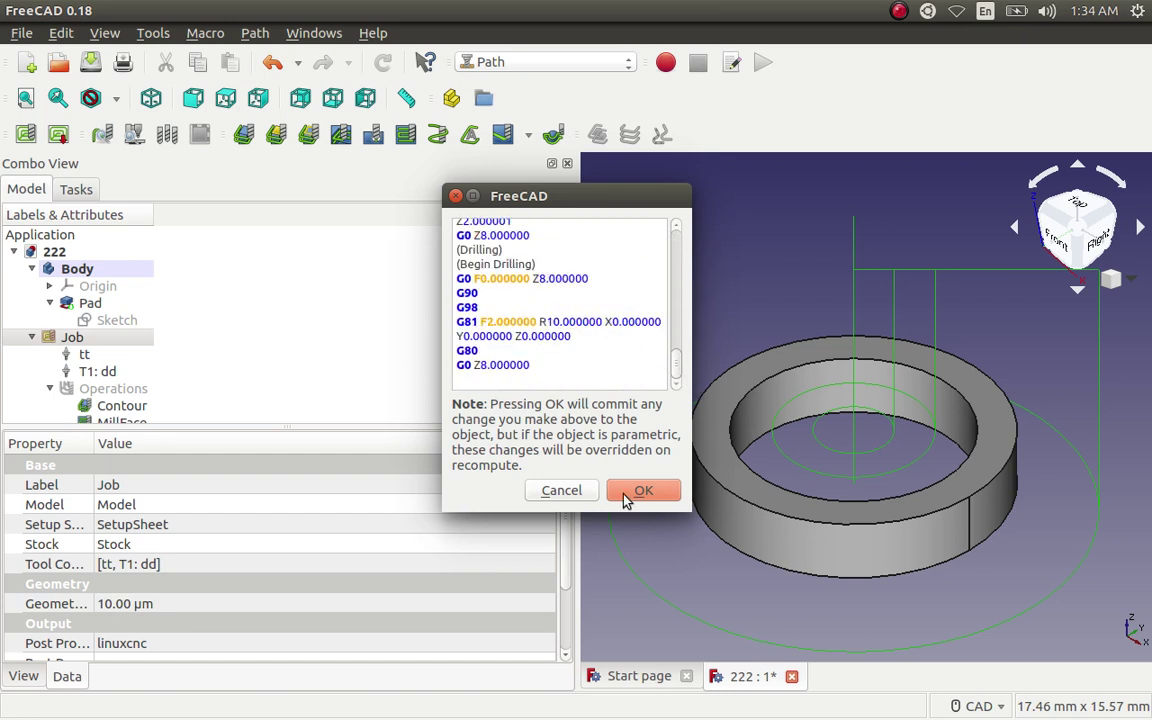
click(456, 196)
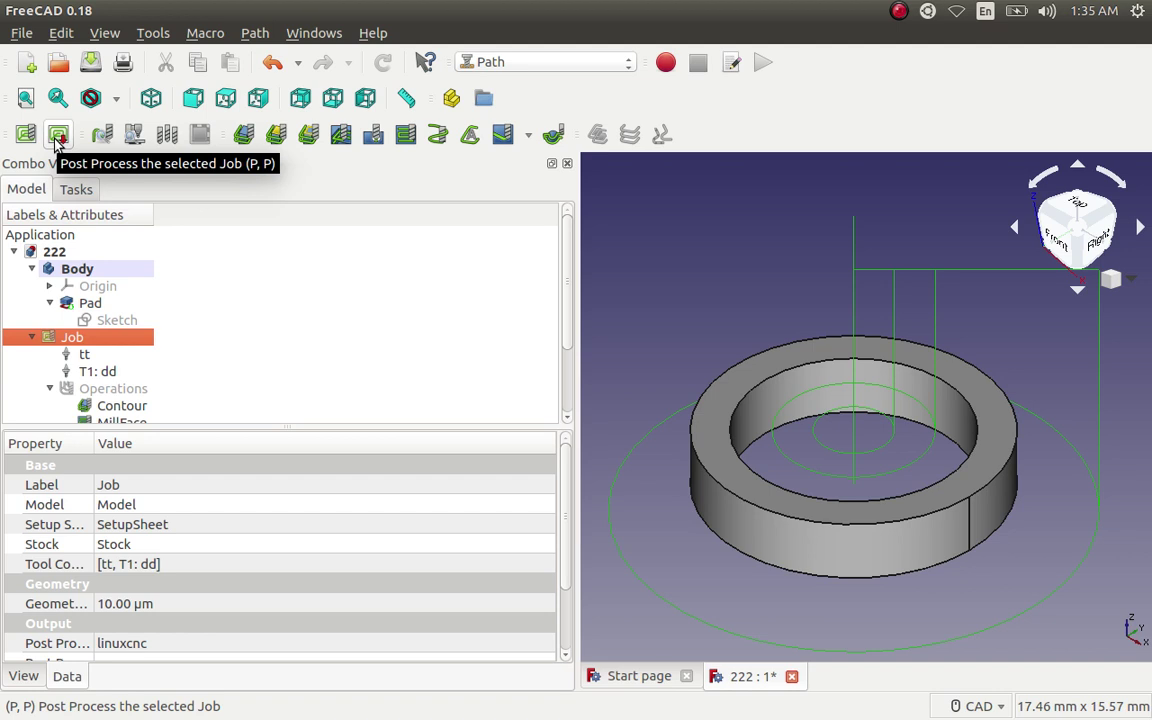
click(134, 137)
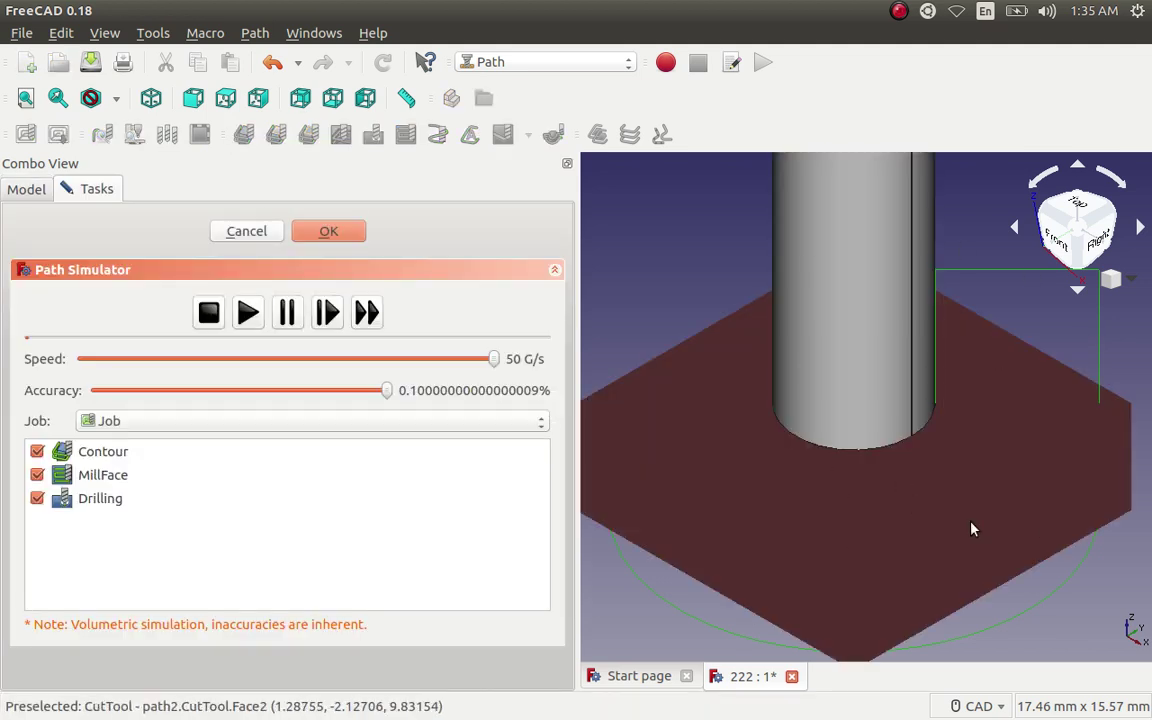
click(266, 238)
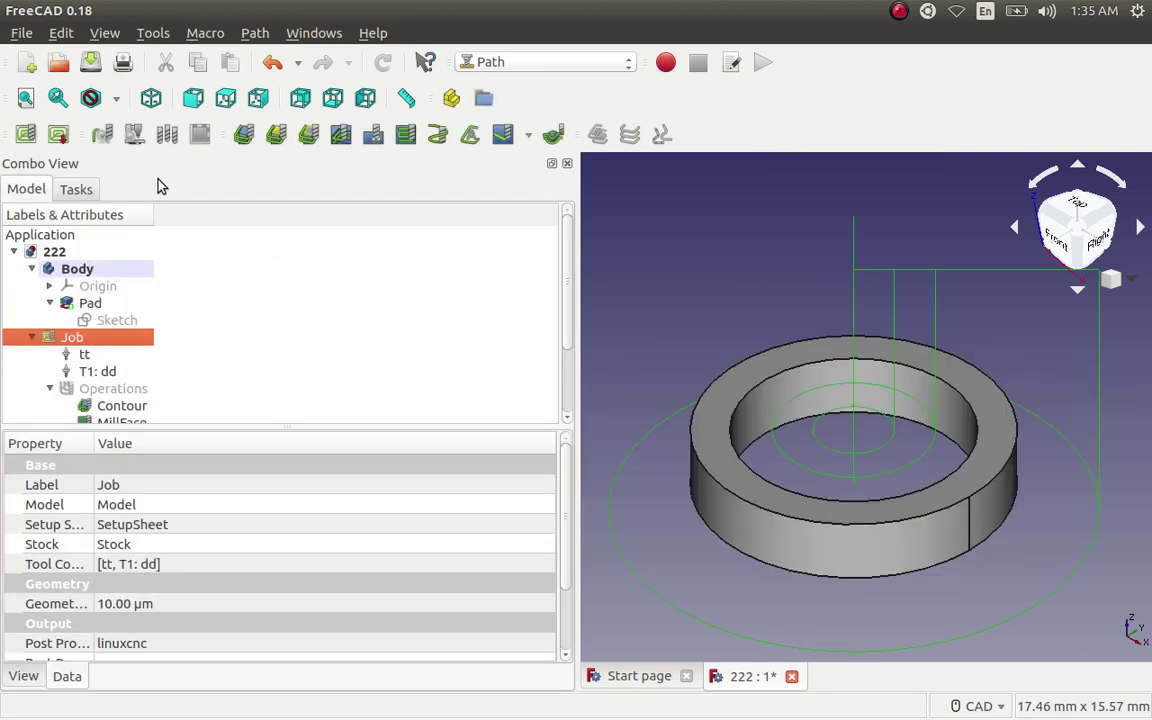
Post-process the Job, check the generated G-code through to its end and accept it.
click(58, 135)
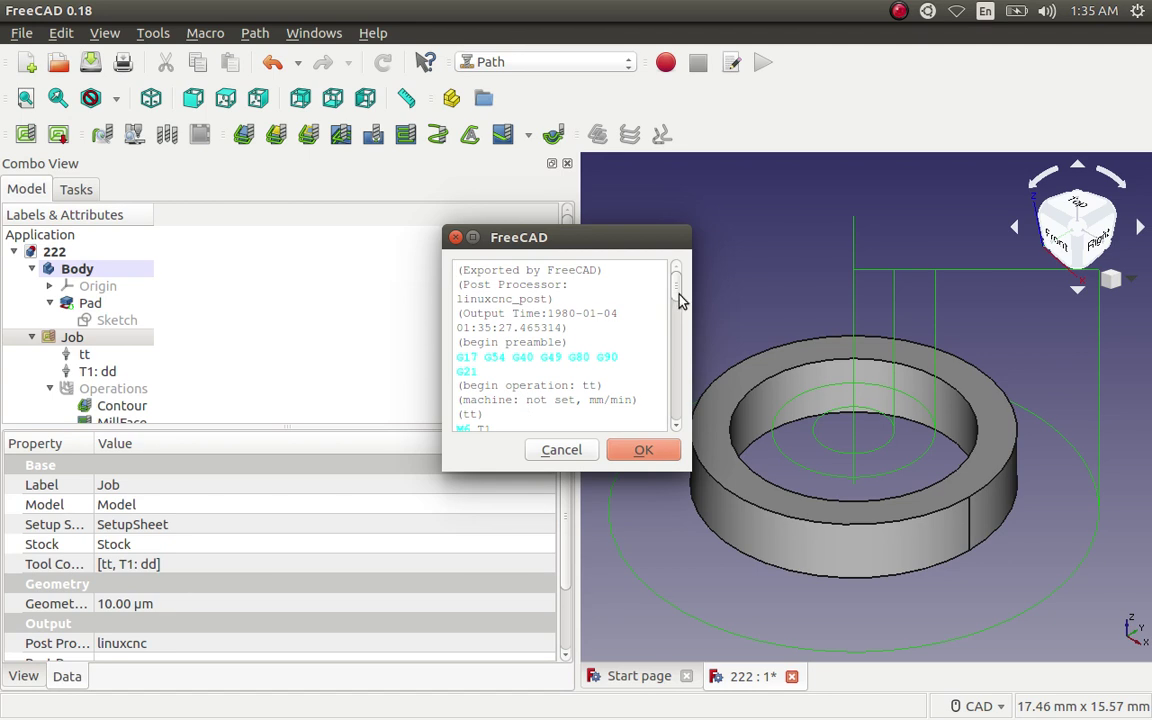
drag(679, 296, 675, 432)
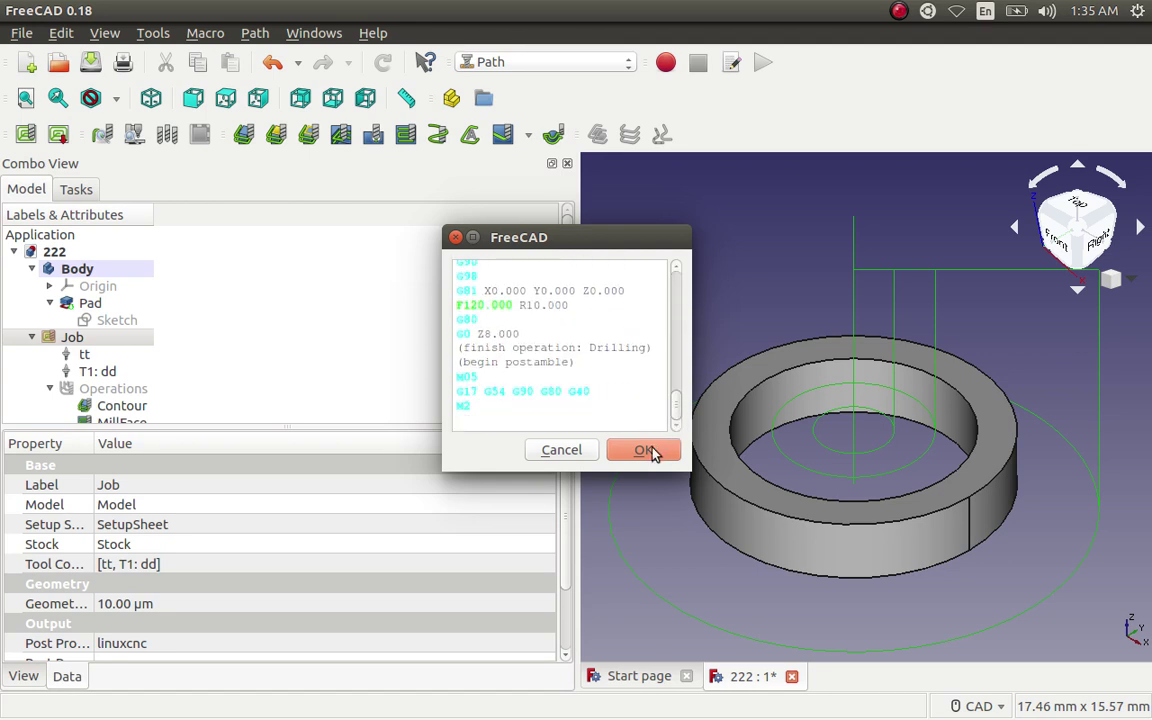
click(651, 452)
click(649, 437)
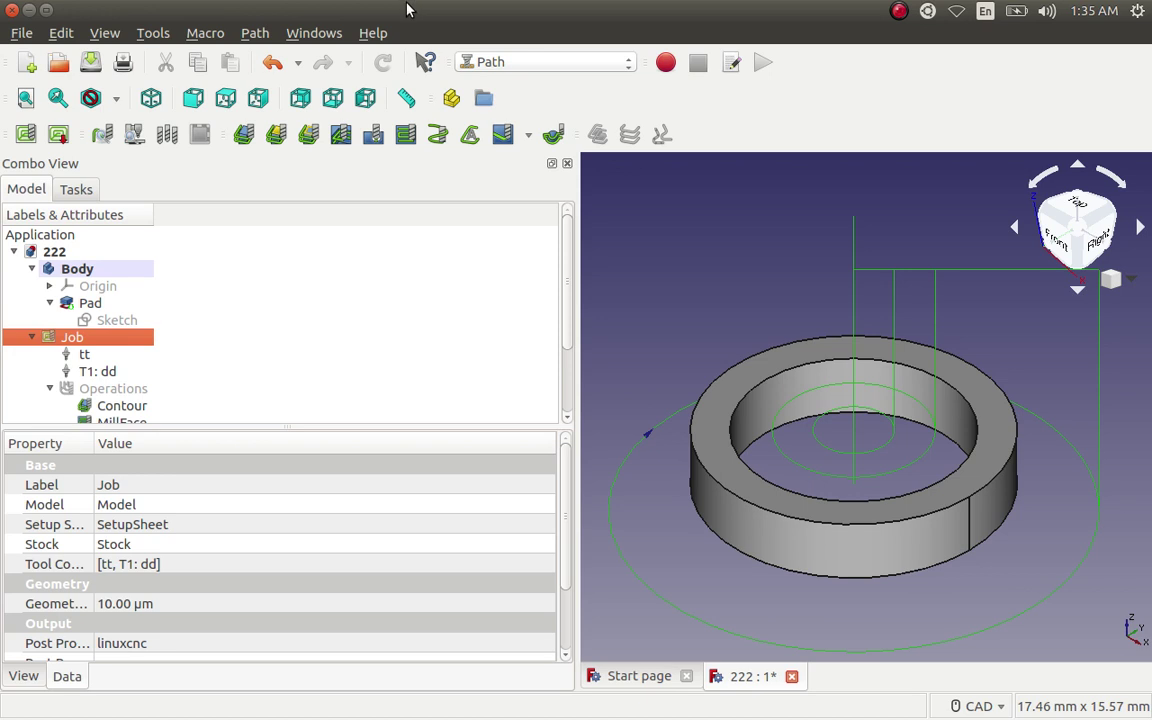
Run the path simulation of the Job with the Contour, MillFace and Drilling operations included.
click(134, 136)
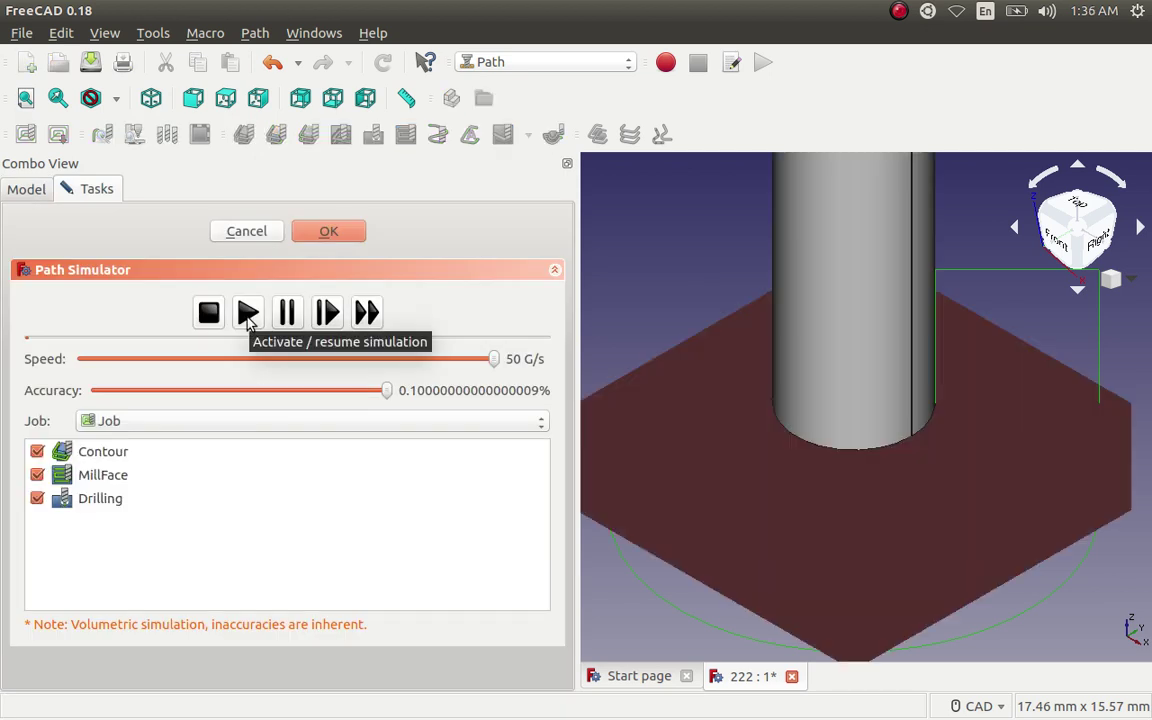
click(248, 314)
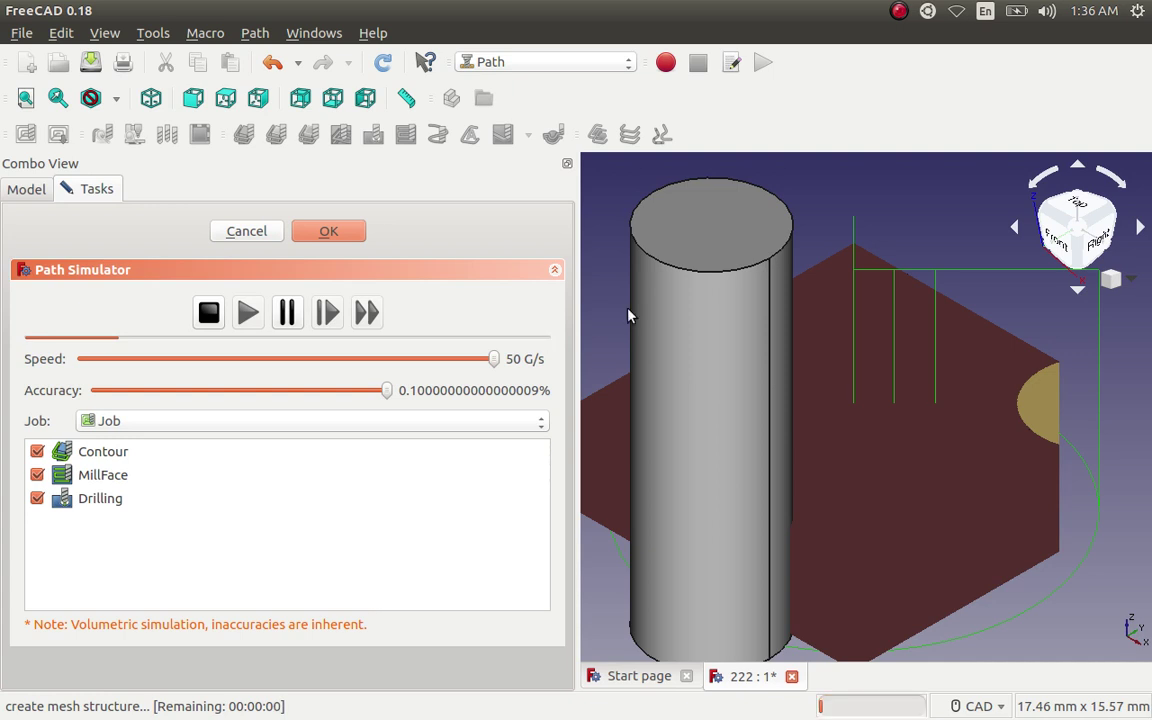
click(898, 12)
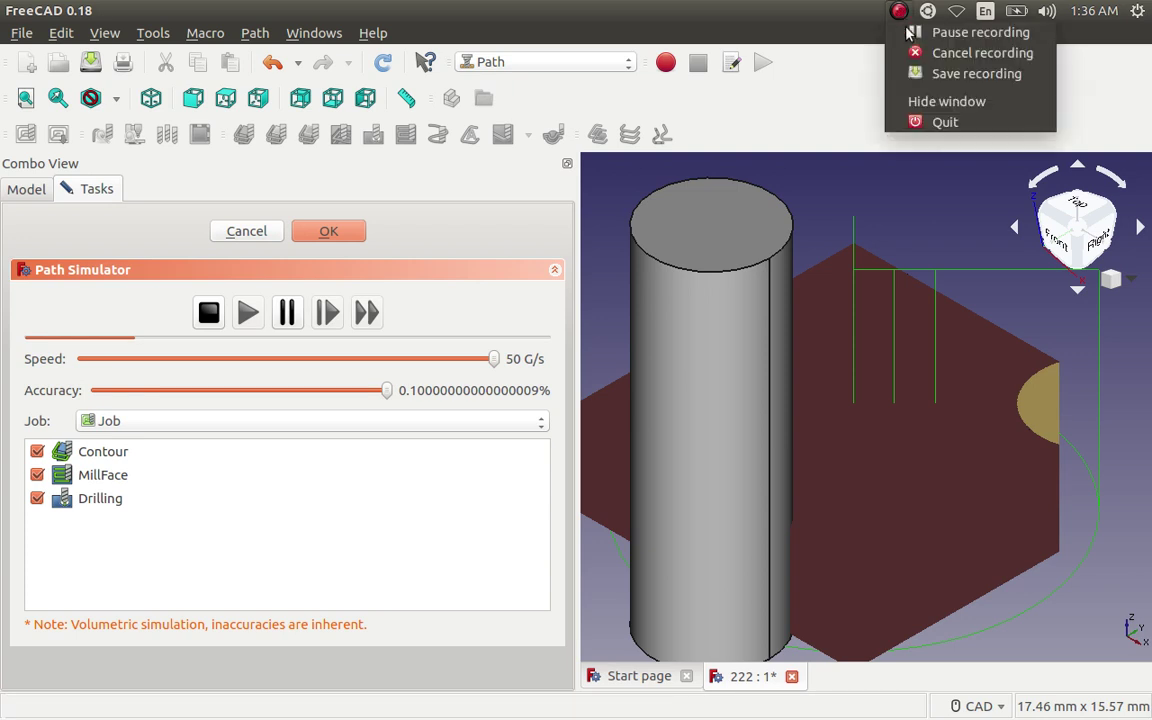